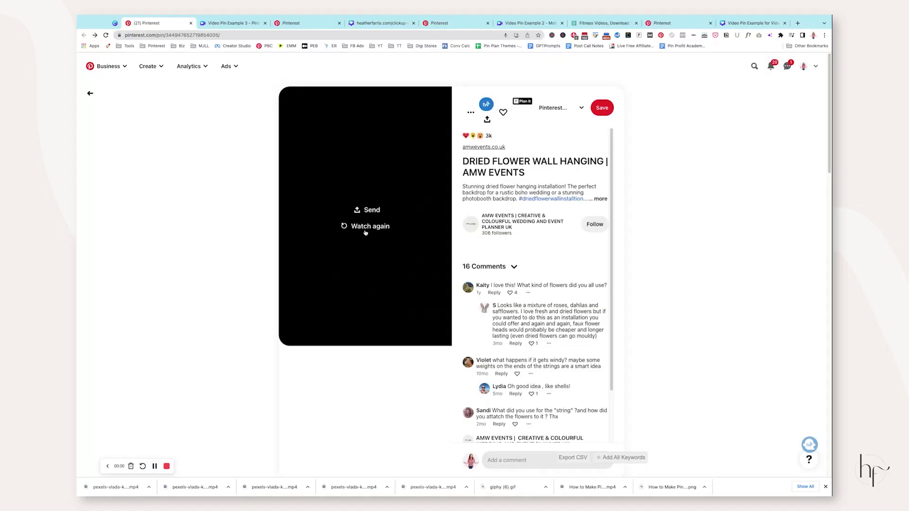
Replay the dried flower wall hanging pin video twice, then return to the Video Pin Example 3 design
{"action": "left_click", "coordinate": [368, 227]}
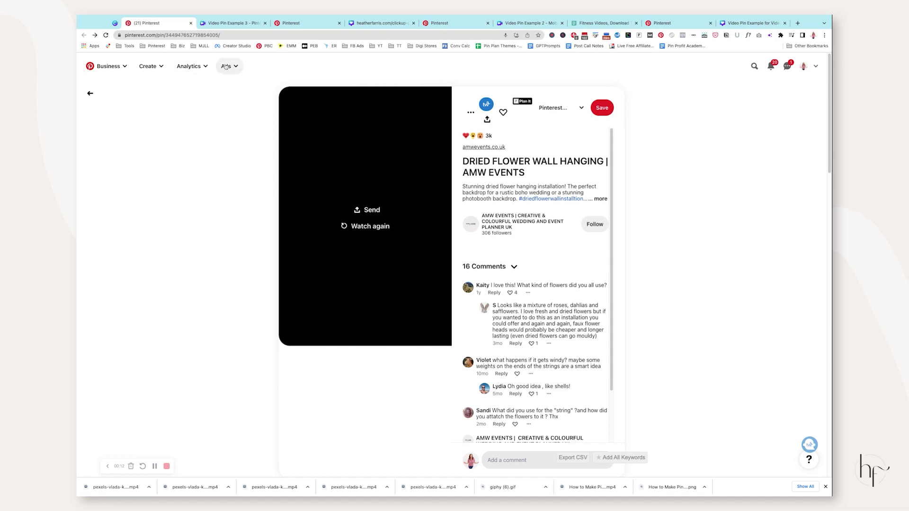
{"action": "left_click", "coordinate": [369, 227]}
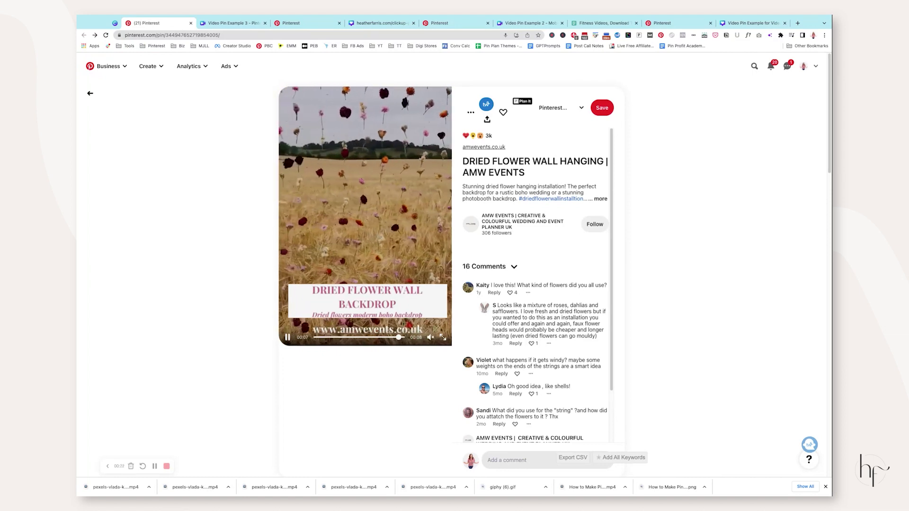
{"action": "left_click", "coordinate": [234, 24]}
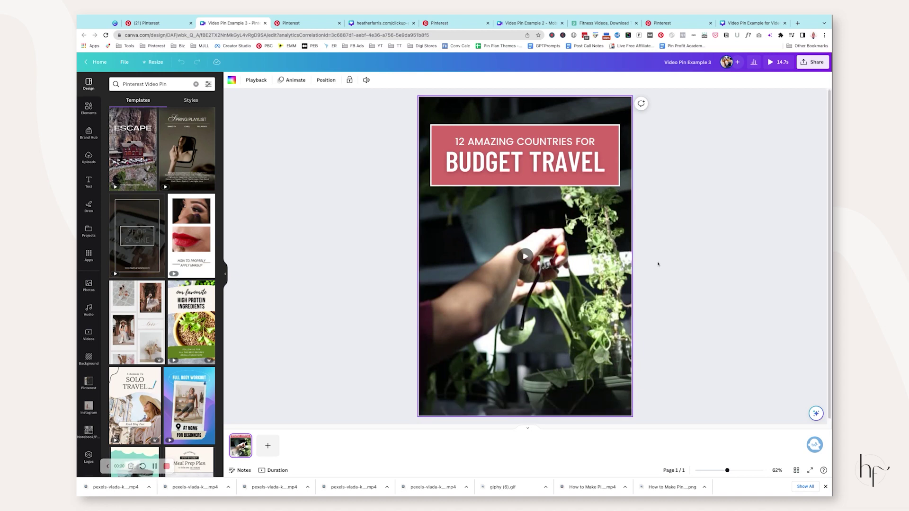
Browse Elements down past Grids and open all stock video categories
{"action": "left_click", "coordinate": [89, 107]}
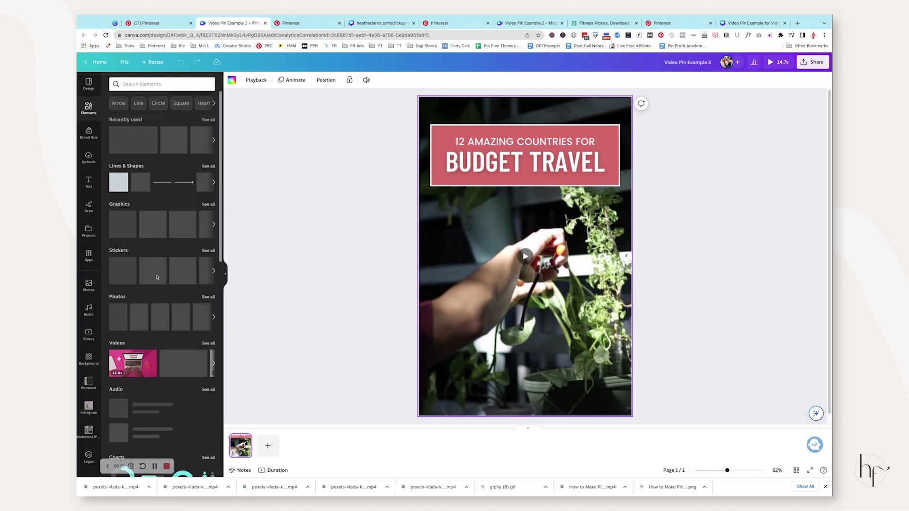
{"action": "scroll", "coordinate": [157, 277], "scroll_direction": "down", "scroll_amount": 5}
{"action": "scroll", "coordinate": [157, 277], "scroll_direction": "down", "scroll_amount": 3}
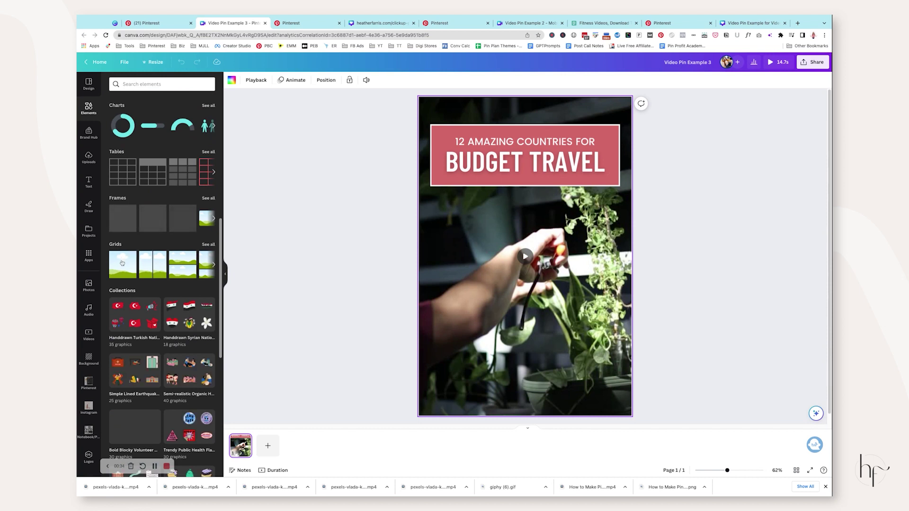
{"action": "mouse_move", "coordinate": [525, 273]}
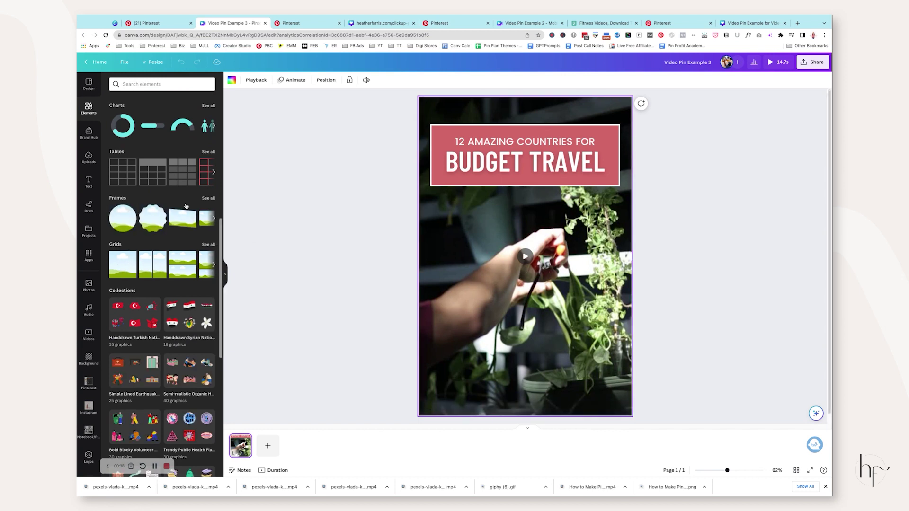
{"action": "scroll", "coordinate": [191, 275], "scroll_direction": "down", "scroll_amount": 3}
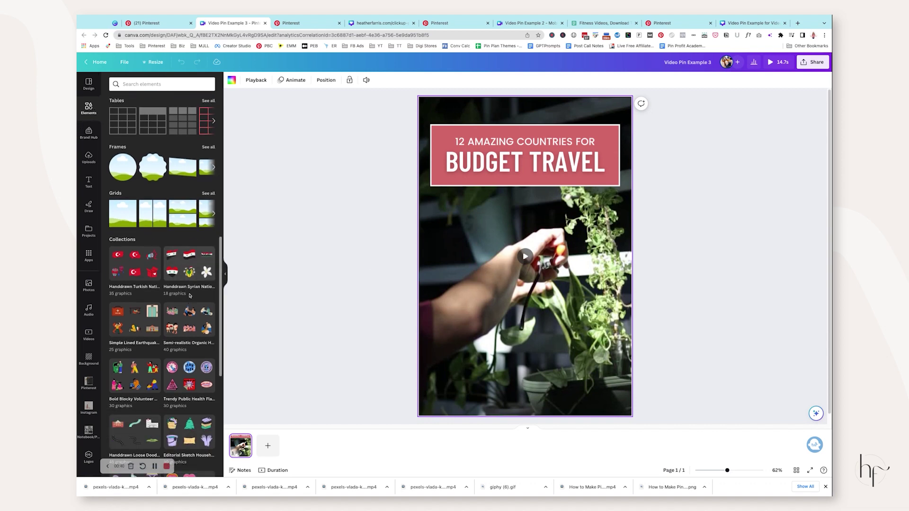
{"action": "scroll", "coordinate": [191, 276], "scroll_direction": "down", "scroll_amount": 3}
{"action": "scroll", "coordinate": [142, 322], "scroll_direction": "up", "scroll_amount": 15}
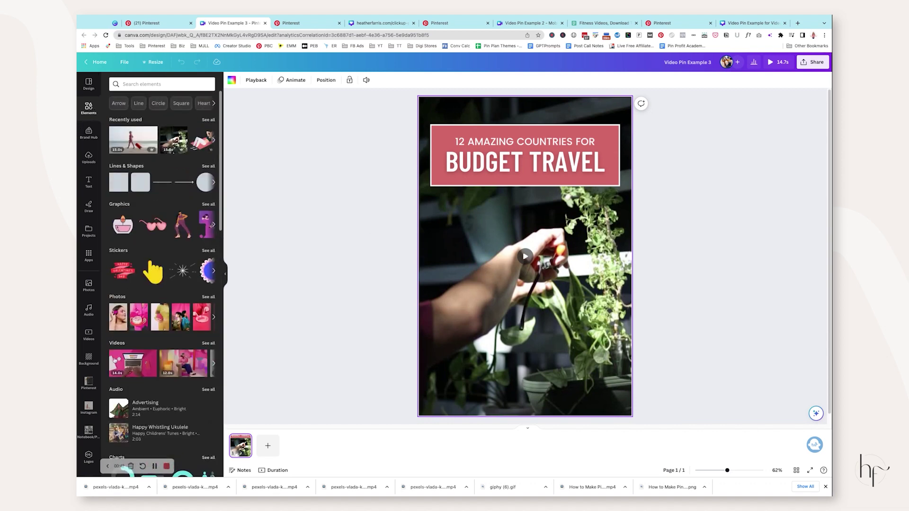
{"action": "left_click", "coordinate": [206, 344]}
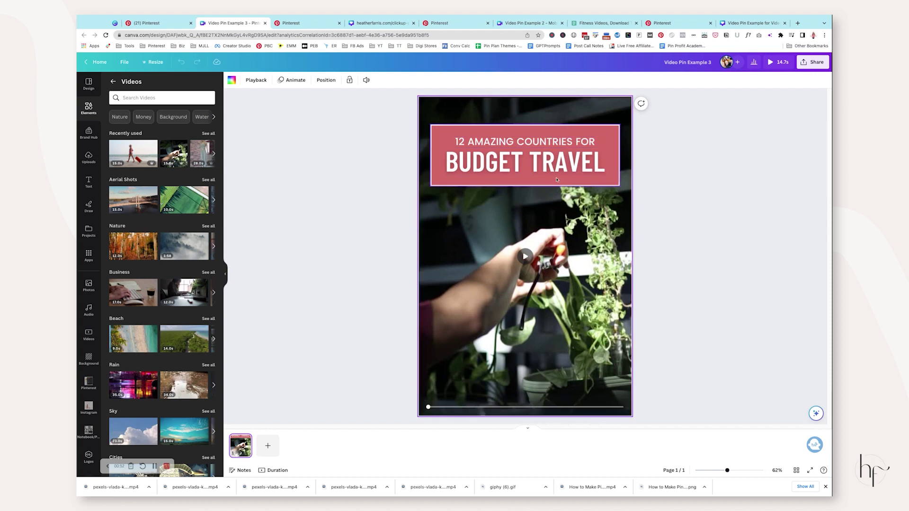
Edit the pin title so it reads 'HOW TO PROPERLY TRIM YOUR TOMATO PLANTS'
{"action": "double_click", "coordinate": [549, 142]}
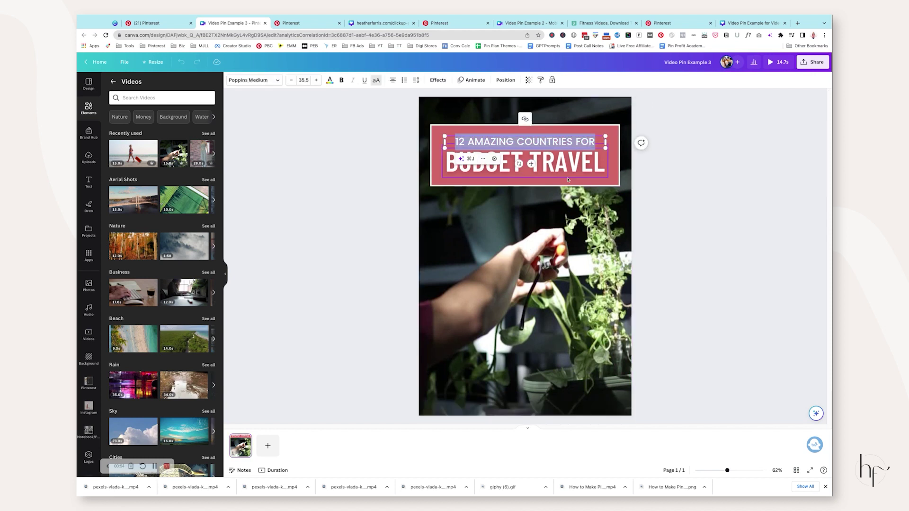
{"action": "left_click", "coordinate": [565, 294]}
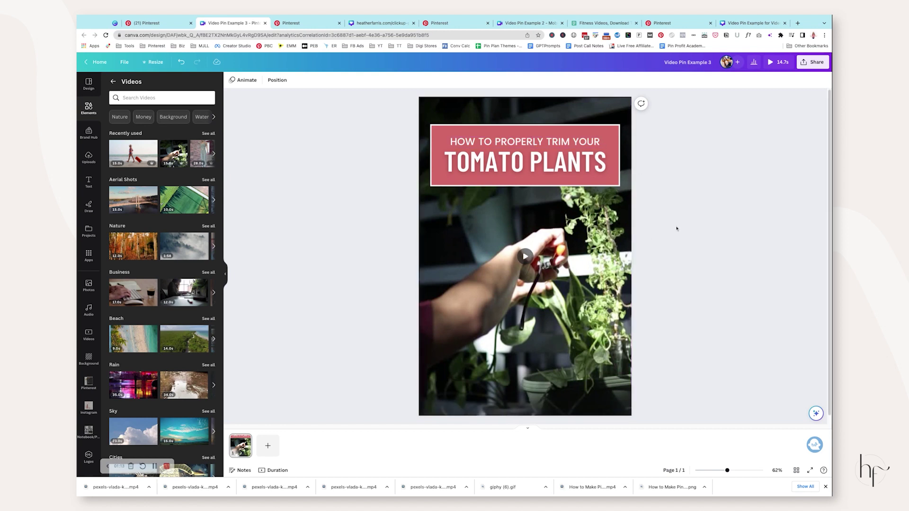
{"action": "scroll", "coordinate": [88, 348], "scroll_direction": "down", "scroll_amount": 3}
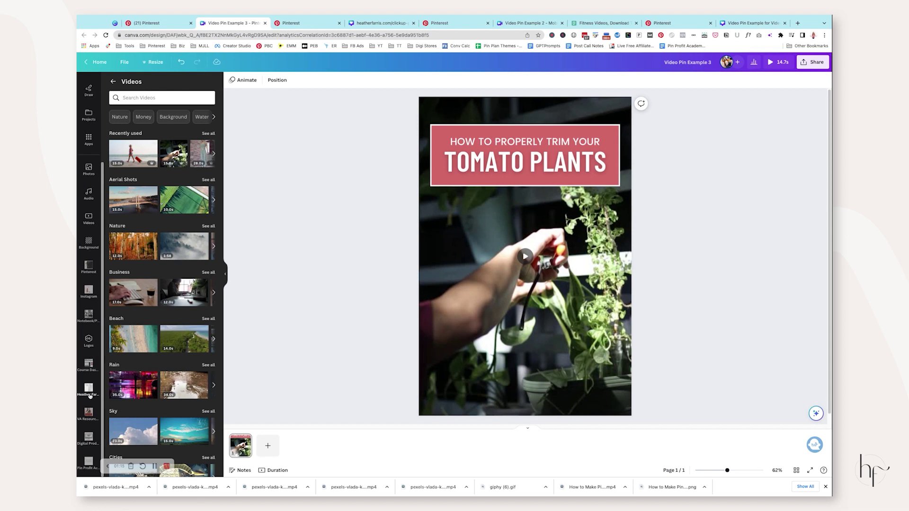
Add the hf brand logo, shrink it and place it at the bottom centre of the pin
{"action": "left_click", "coordinate": [89, 340]}
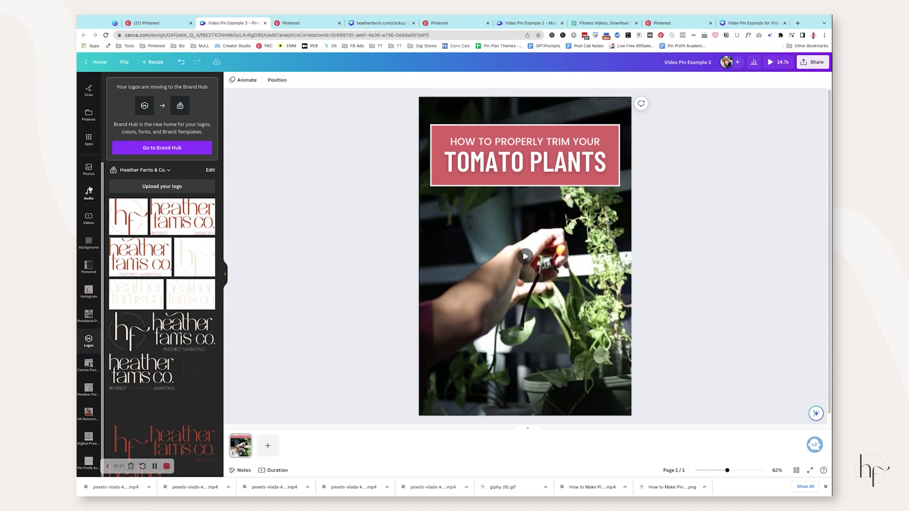
{"action": "mouse_move", "coordinate": [88, 339]}
{"action": "left_click", "coordinate": [180, 344]}
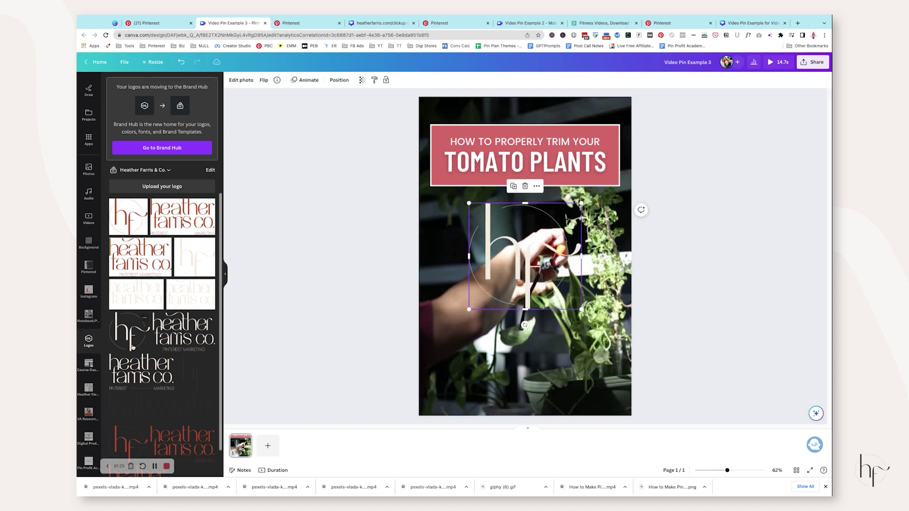
{"action": "left_click_drag", "start_coordinate": [575, 201], "coordinate": [490, 290]}
{"action": "left_click_drag", "start_coordinate": [486, 327], "coordinate": [525, 393]}
{"action": "left_click", "coordinate": [699, 330]}
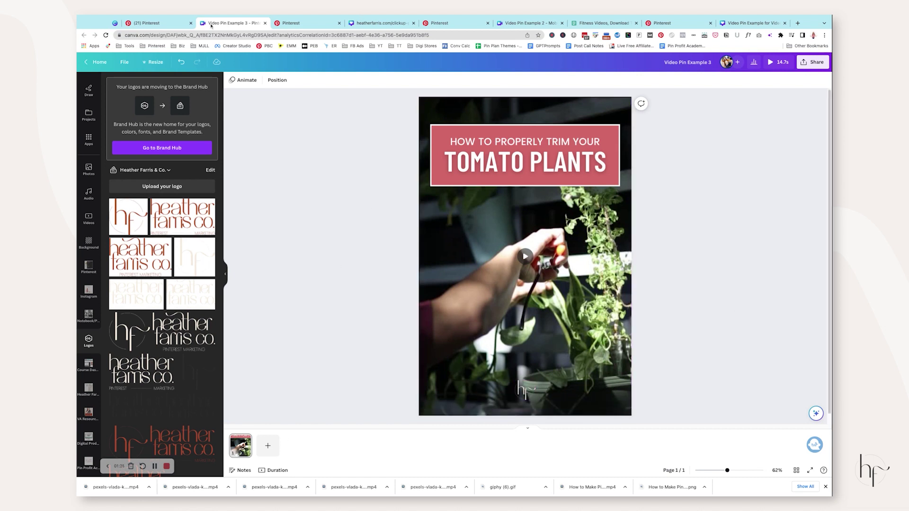
{"action": "left_click", "coordinate": [321, 19]}
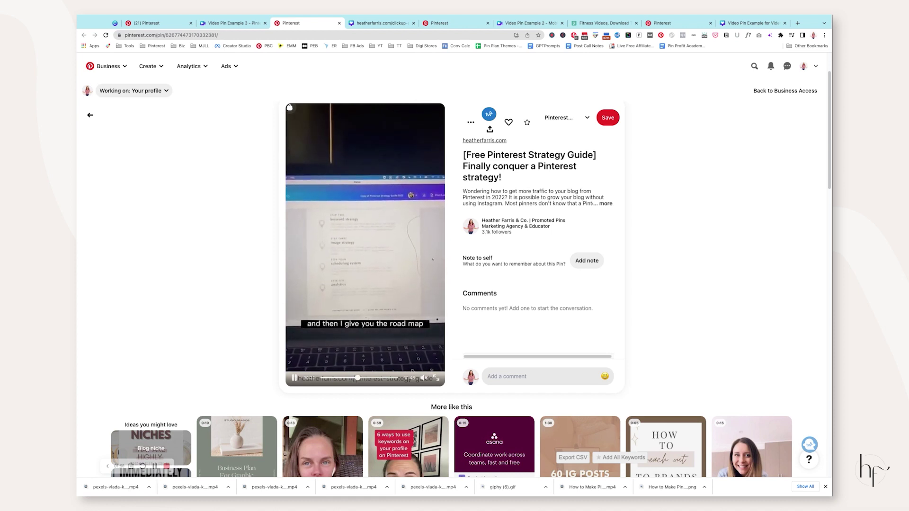
Pause the Free Pinterest Strategy Guide pin video and go to the ClickUp pin design
{"action": "left_click", "coordinate": [362, 383]}
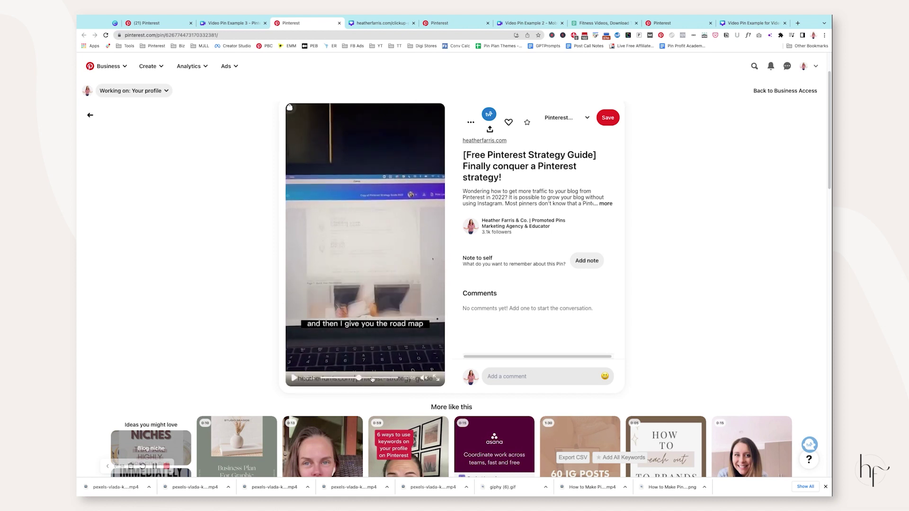
{"action": "left_click", "coordinate": [377, 22]}
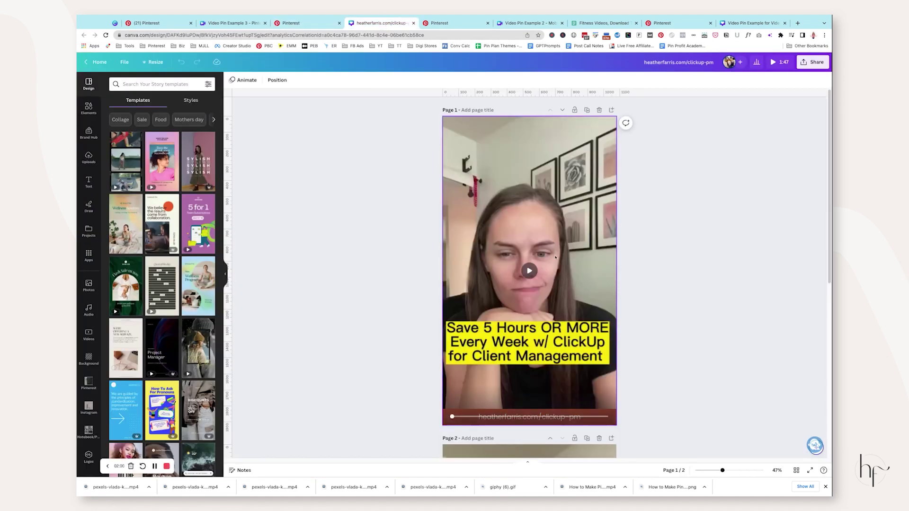
Scroll to Page 2 of the ClickUp pin and play its video
{"action": "scroll", "coordinate": [680, 259], "scroll_direction": "down", "scroll_amount": 5}
{"action": "scroll", "coordinate": [681, 260], "scroll_direction": "down", "scroll_amount": 3}
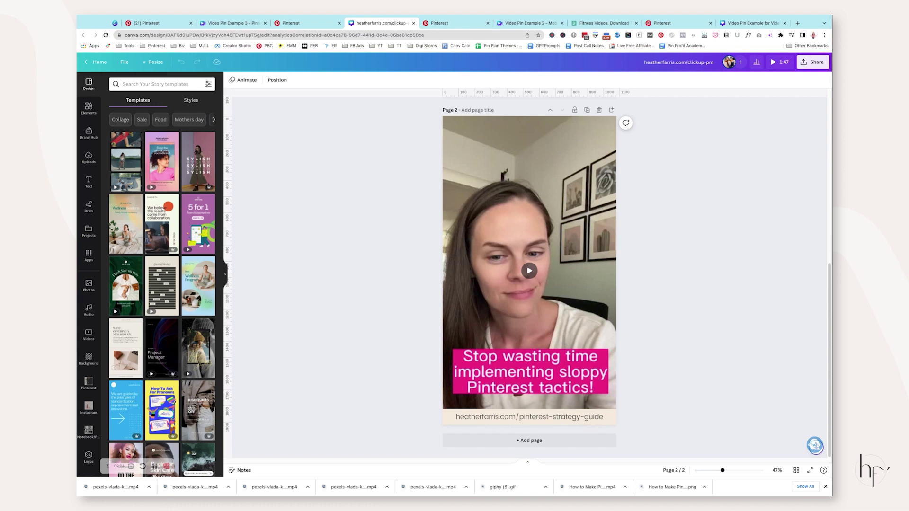
{"action": "left_click", "coordinate": [529, 270]}
Move past the Pilates pin to Video Pin Example 2 and view its 1080 × 1920 px resize options
{"action": "key", "text": "ctrl+Tab"}
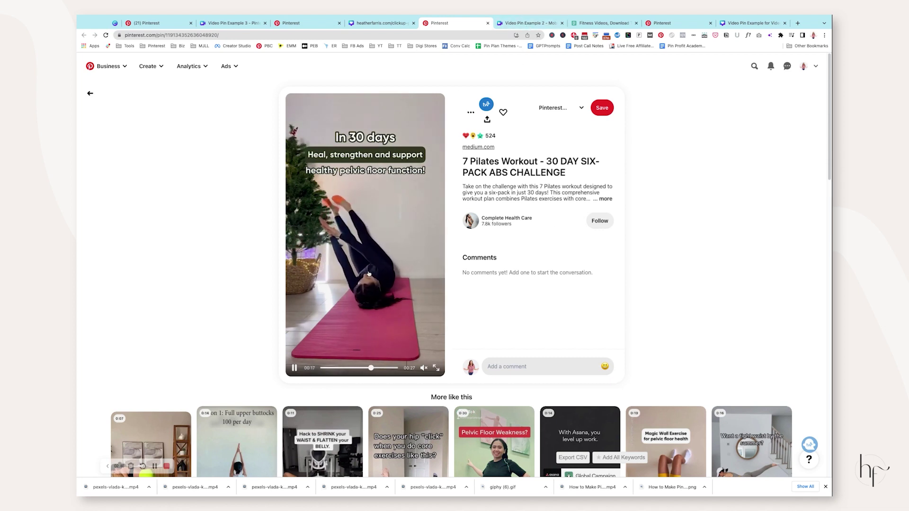
{"action": "left_click", "coordinate": [535, 24]}
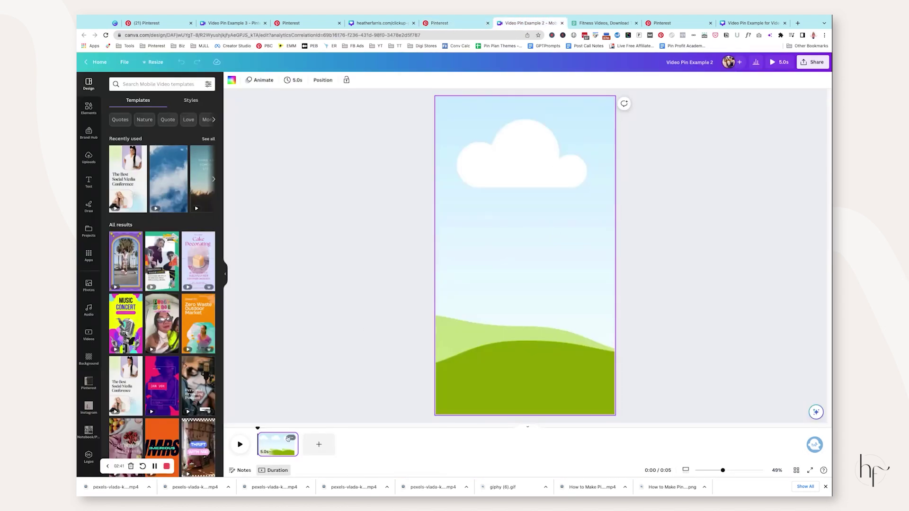
{"action": "left_click", "coordinate": [145, 63]}
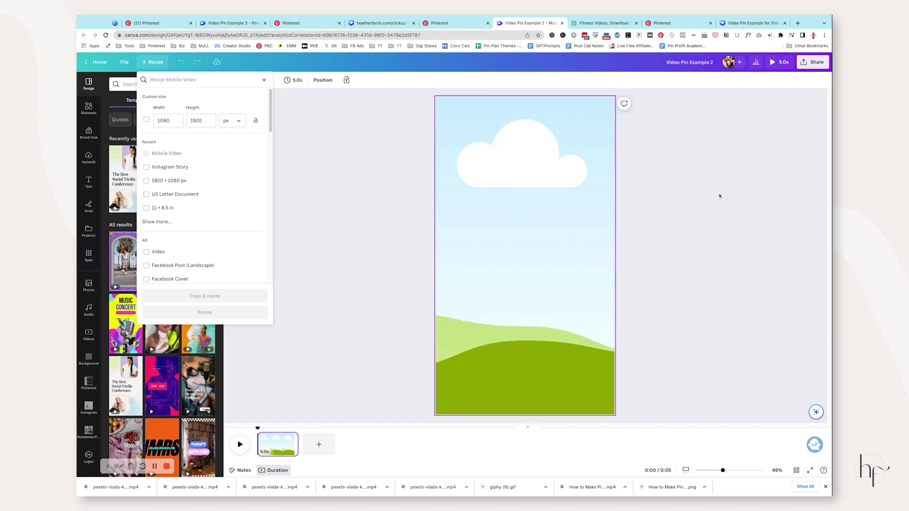
{"action": "left_click", "coordinate": [698, 199]}
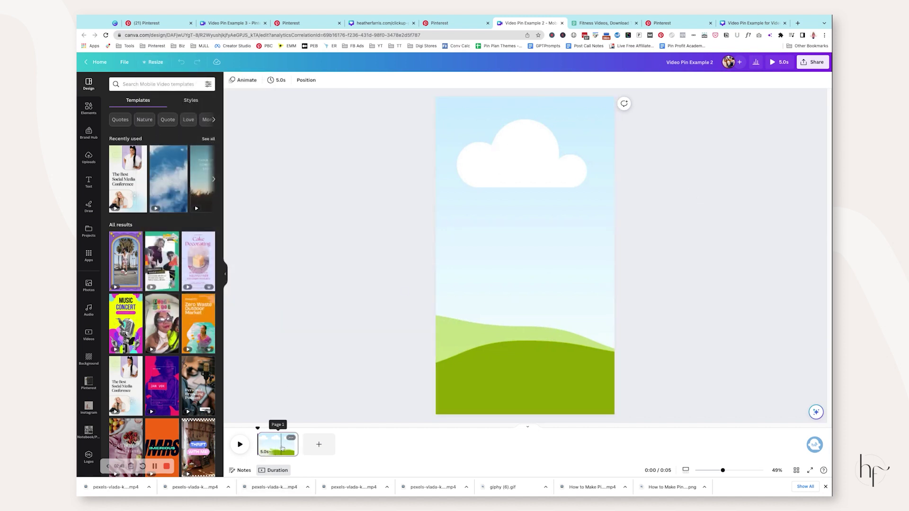
{"action": "left_click", "coordinate": [319, 444]}
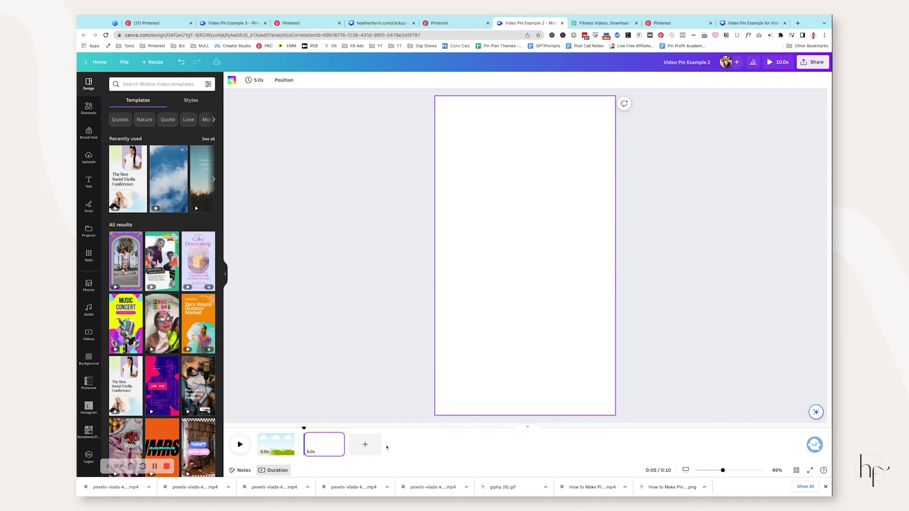
{"action": "left_click", "coordinate": [365, 444]}
{"action": "left_click", "coordinate": [411, 444]}
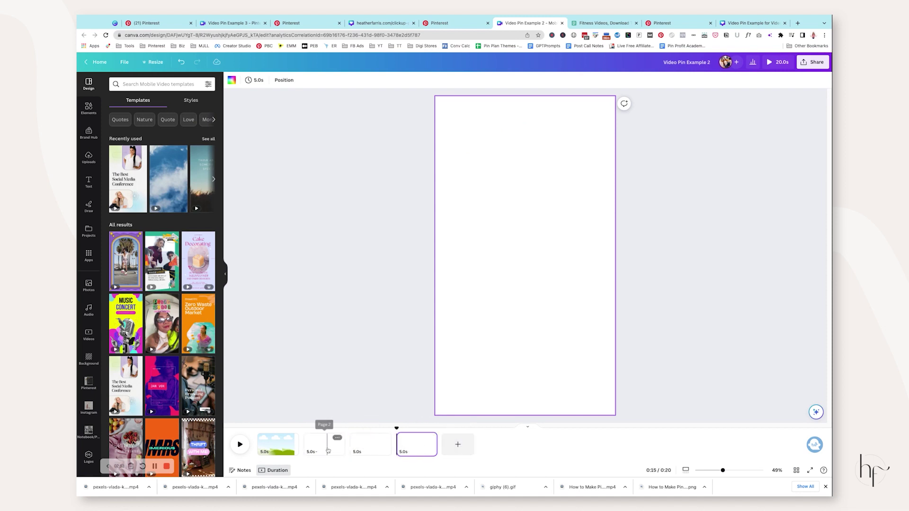
{"action": "left_click", "coordinate": [279, 445]}
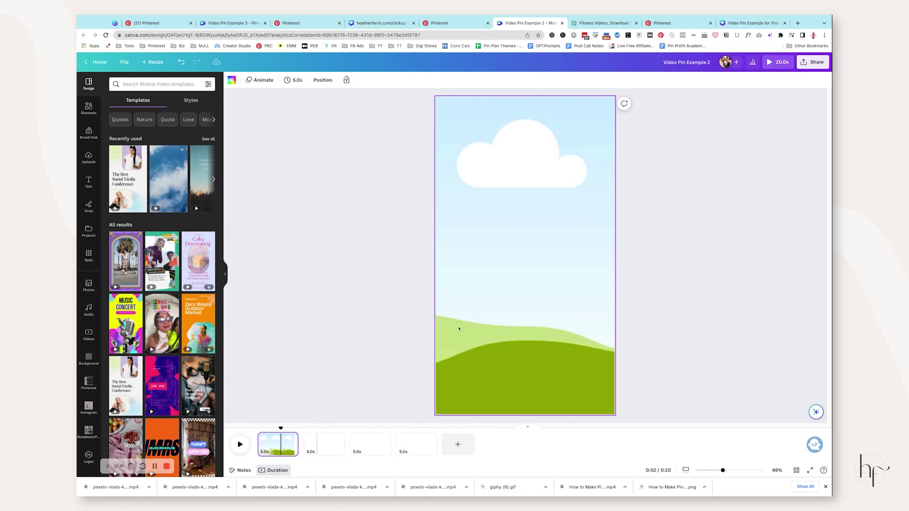
{"action": "left_click", "coordinate": [331, 440]}
{"action": "left_click", "coordinate": [93, 108]}
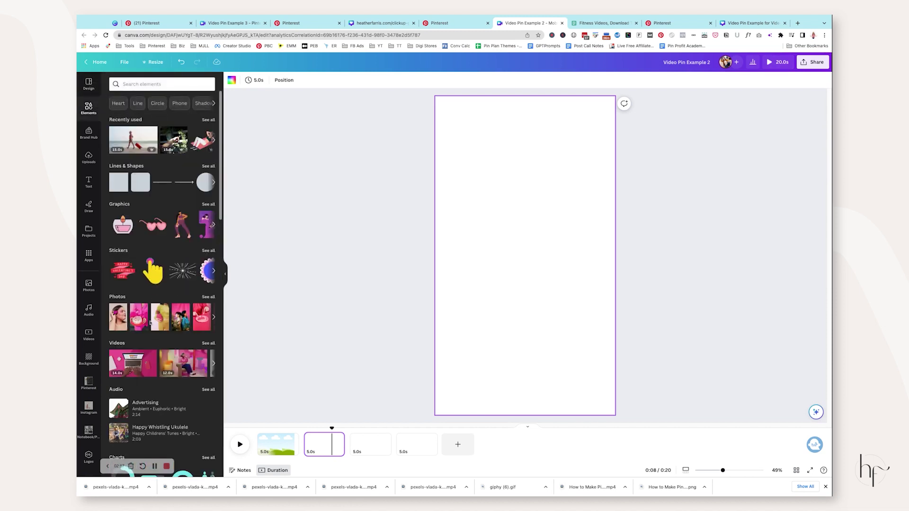
{"action": "scroll", "coordinate": [152, 269], "scroll_direction": "down", "scroll_amount": 5}
{"action": "left_click", "coordinate": [127, 408]}
{"action": "left_click", "coordinate": [371, 442]}
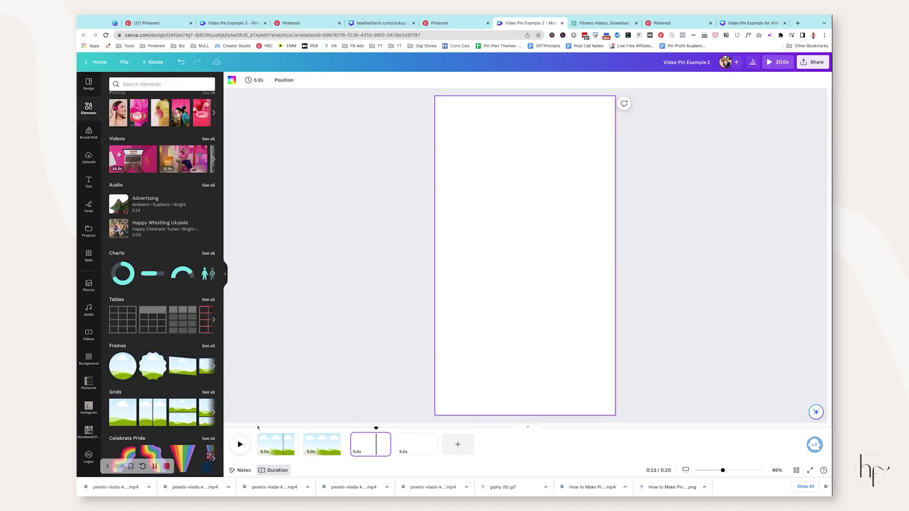
{"action": "left_click", "coordinate": [129, 407]}
{"action": "left_click", "coordinate": [408, 447]}
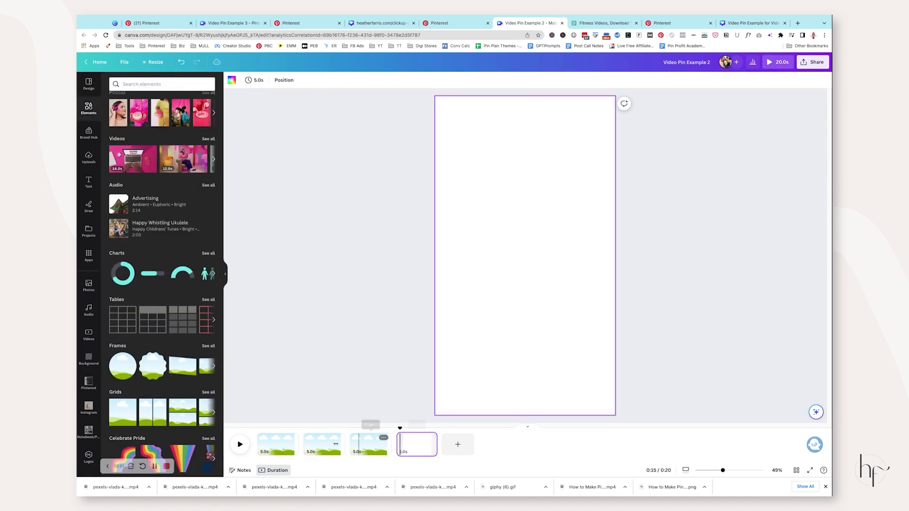
{"action": "left_click", "coordinate": [123, 411]}
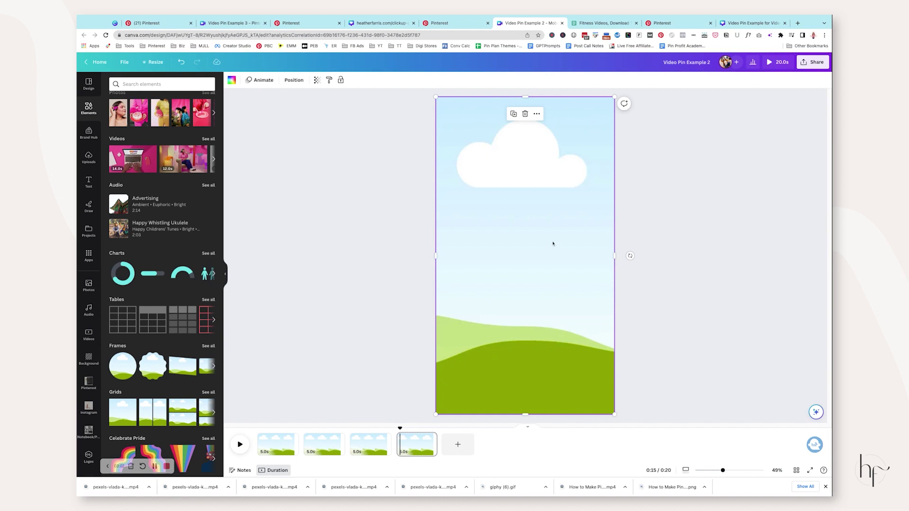
{"action": "left_click", "coordinate": [271, 436]}
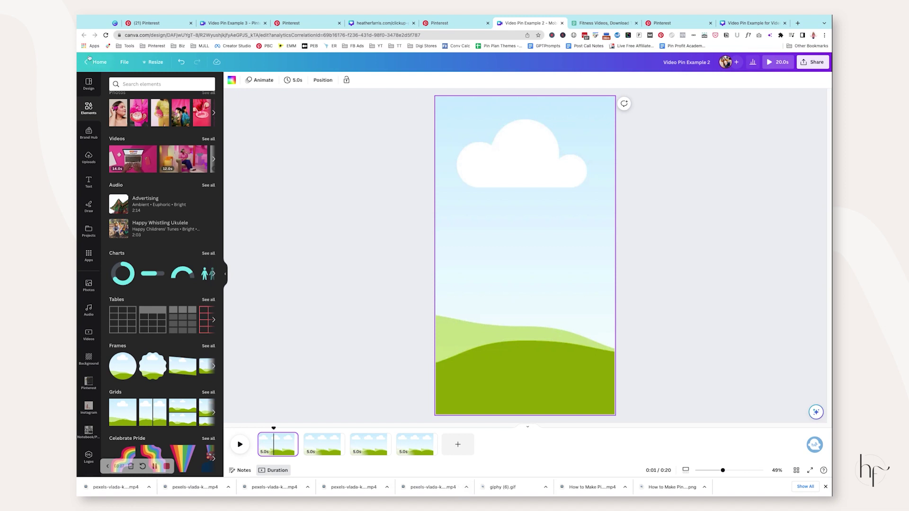
{"action": "left_click", "coordinate": [580, 23]}
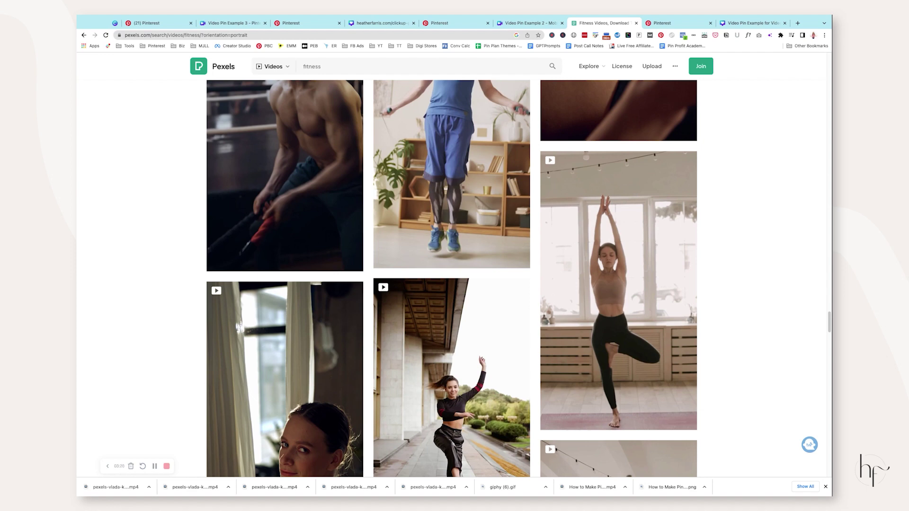
Back in Canva, open all stock videos and rerun the recent Flowers search
{"action": "left_click", "coordinate": [528, 23]}
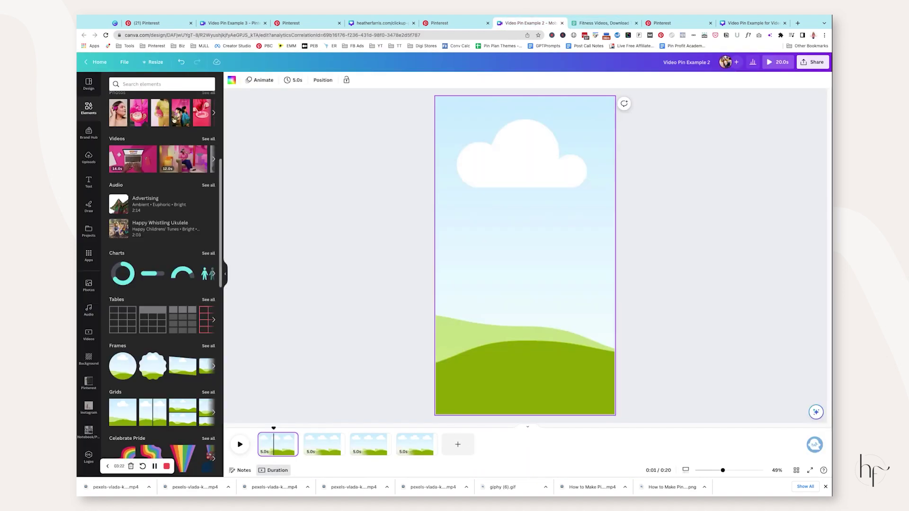
{"action": "left_click", "coordinate": [209, 139]}
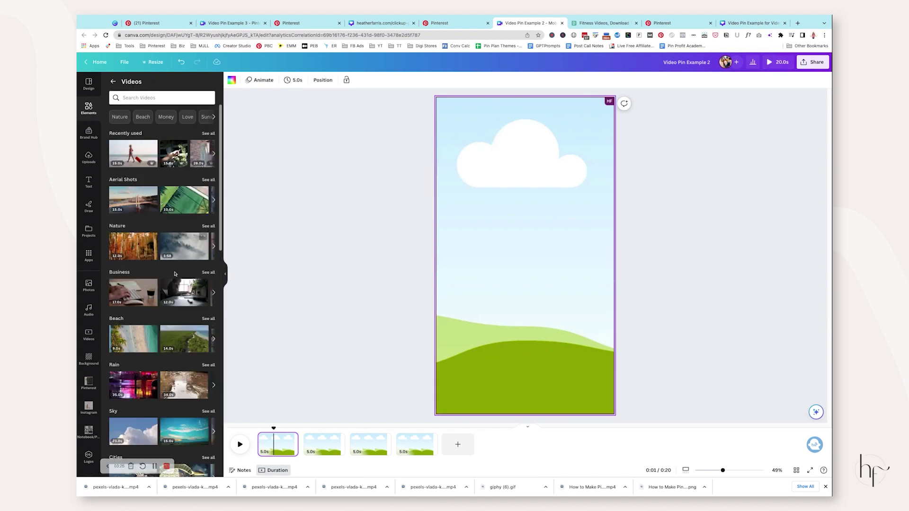
{"action": "scroll", "coordinate": [174, 274], "scroll_direction": "down", "scroll_amount": 5}
{"action": "left_click", "coordinate": [187, 100]}
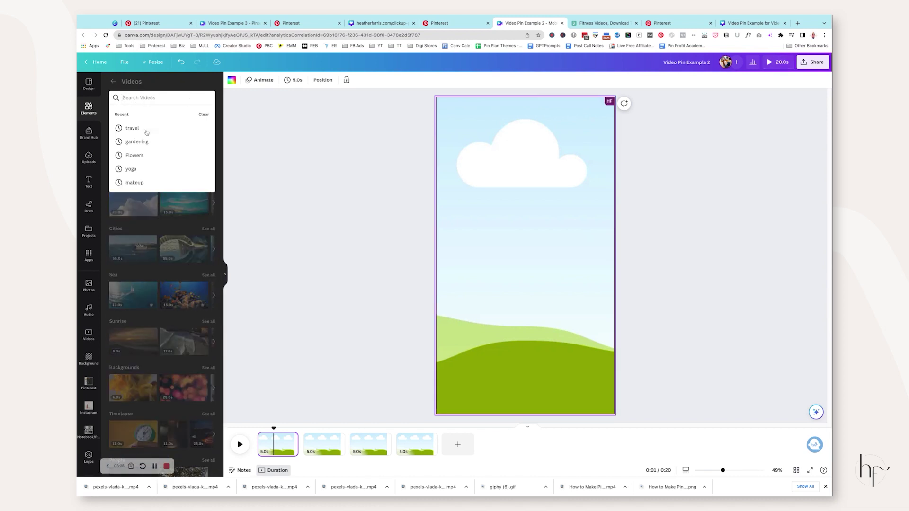
{"action": "left_click", "coordinate": [134, 155]}
Check the Price filter options, then return to the Pexels fitness video results
{"action": "left_click", "coordinate": [208, 98]}
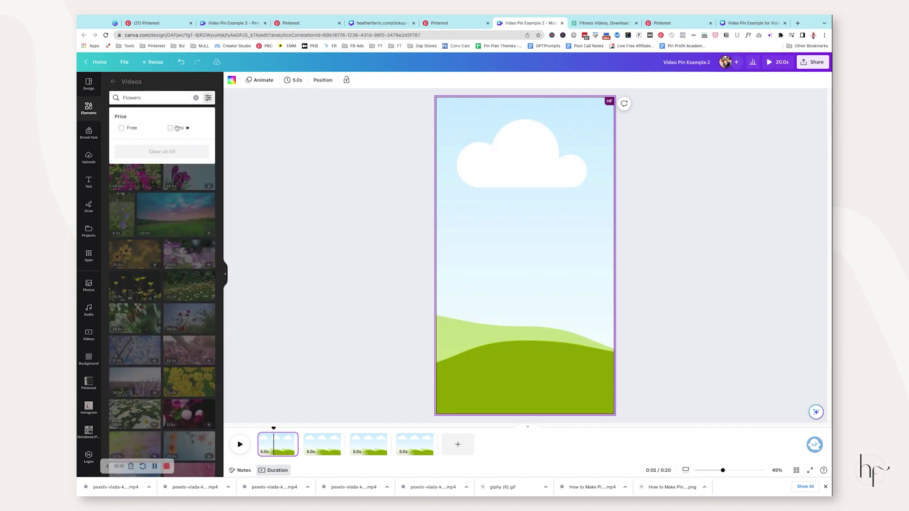
{"action": "left_click", "coordinate": [255, 203]}
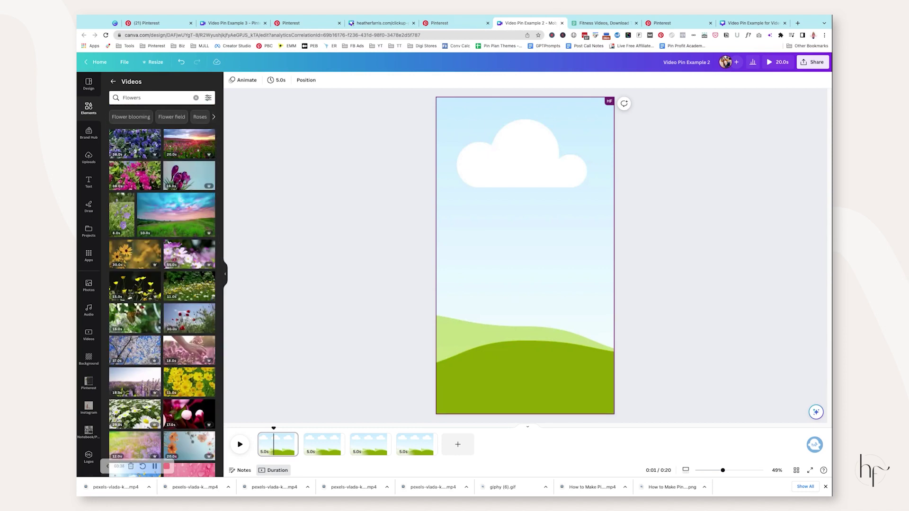
{"action": "key", "text": "ctrl+Tab"}
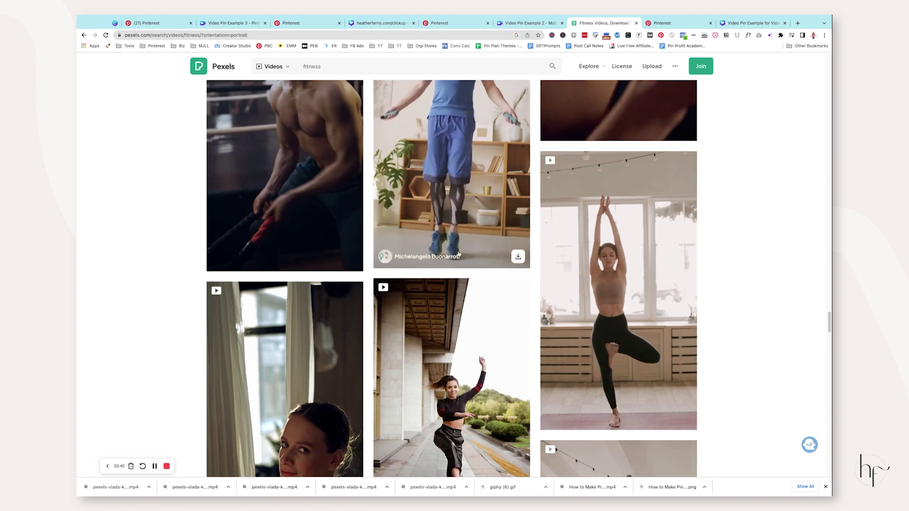
{"action": "scroll", "coordinate": [726, 250], "scroll_direction": "down", "scroll_amount": 3}
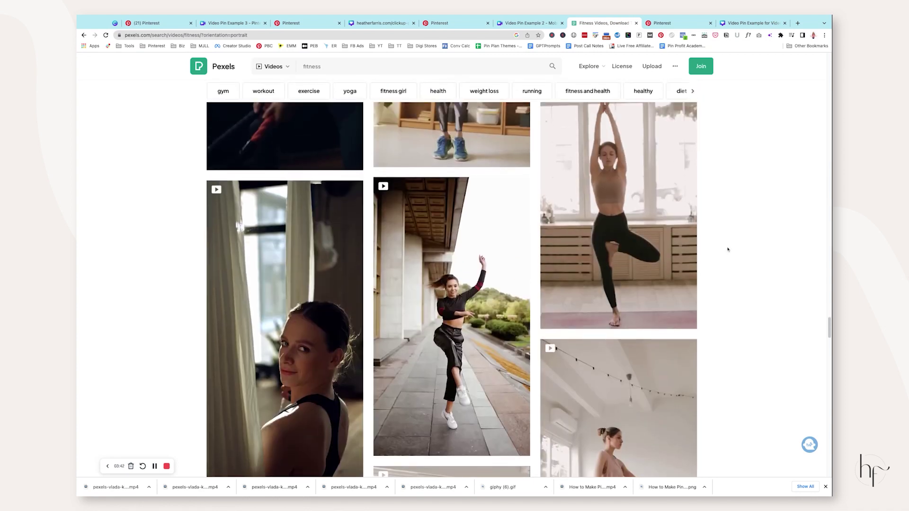
Scroll the Pexels fitness results down to the yoga clips, then return to the Canva design
{"action": "mouse_move", "coordinate": [581, 182]}
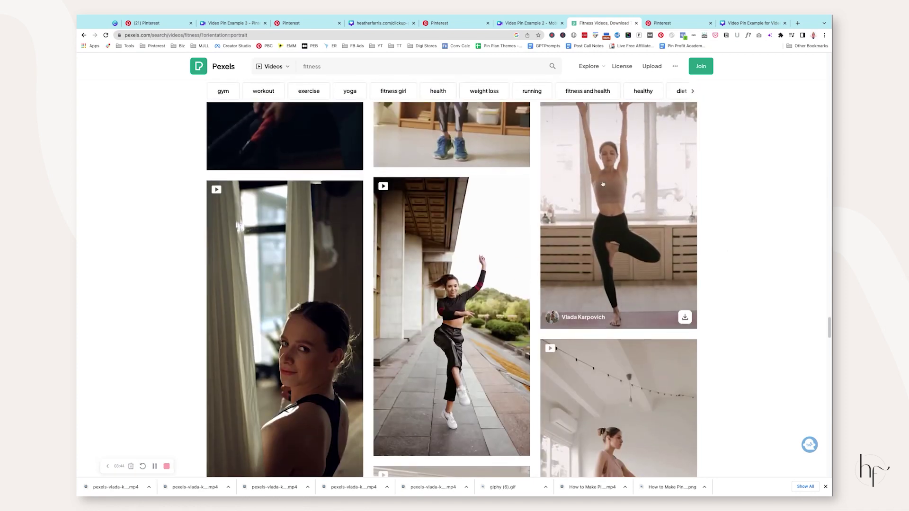
{"action": "scroll", "coordinate": [512, 333], "scroll_direction": "down", "scroll_amount": 4}
{"action": "scroll", "coordinate": [512, 333], "scroll_direction": "down", "scroll_amount": 4}
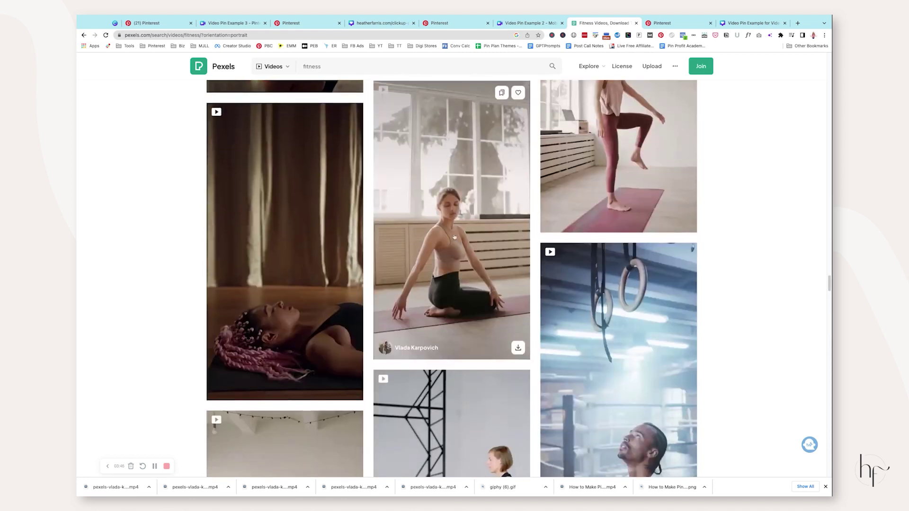
{"action": "scroll", "coordinate": [287, 254], "scroll_direction": "down", "scroll_amount": 4}
{"action": "scroll", "coordinate": [287, 254], "scroll_direction": "down", "scroll_amount": 17}
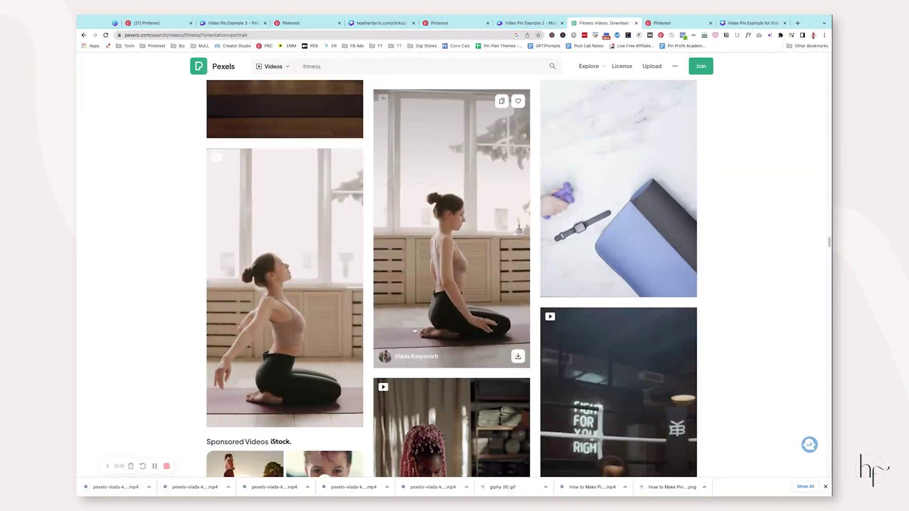
{"action": "left_click", "coordinate": [530, 23]}
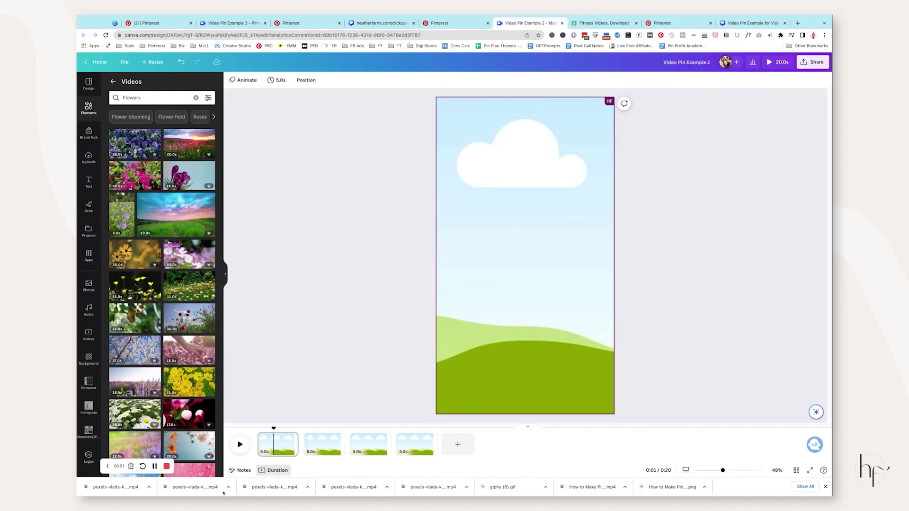
Upload three downloaded Pexels yoga mp4s, placing the kneeling-yoga clip on page 1
{"action": "left_click", "coordinate": [89, 158]}
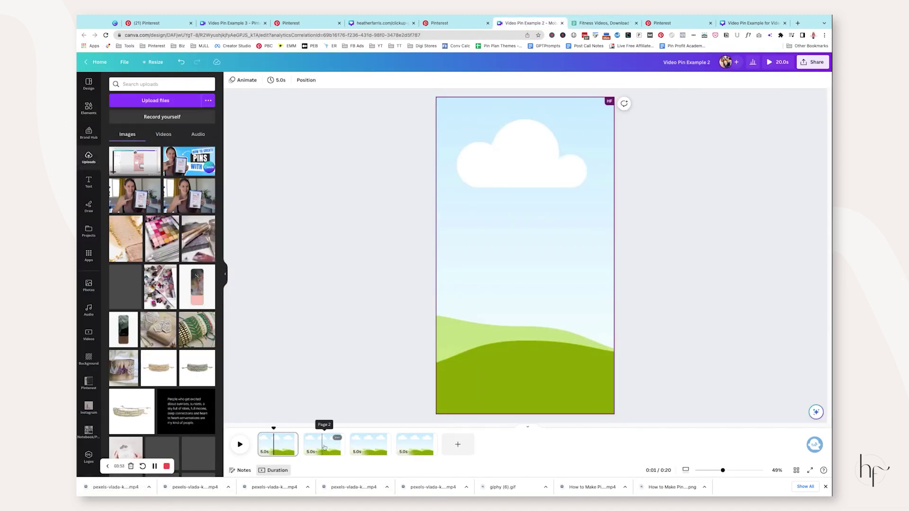
{"action": "left_click_drag", "start_coordinate": [199, 487], "coordinate": [521, 256]}
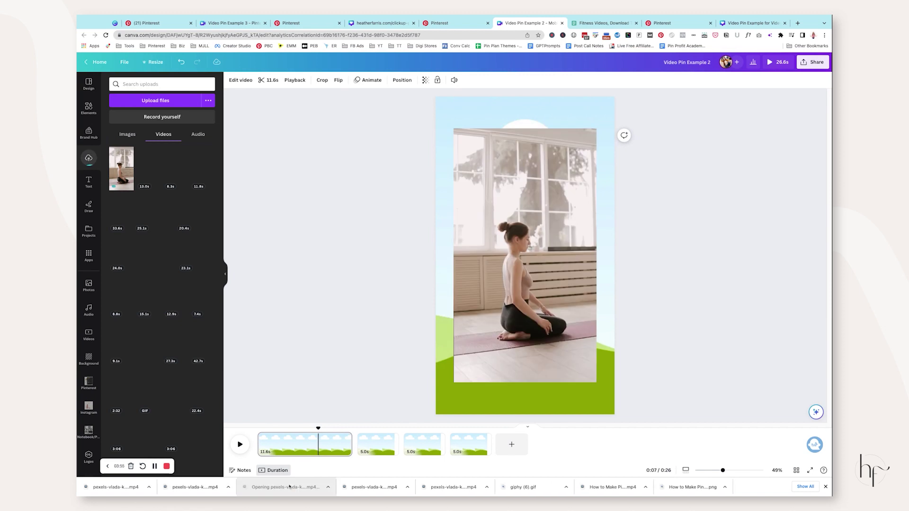
{"action": "left_click_drag", "start_coordinate": [297, 491], "coordinate": [161, 284]}
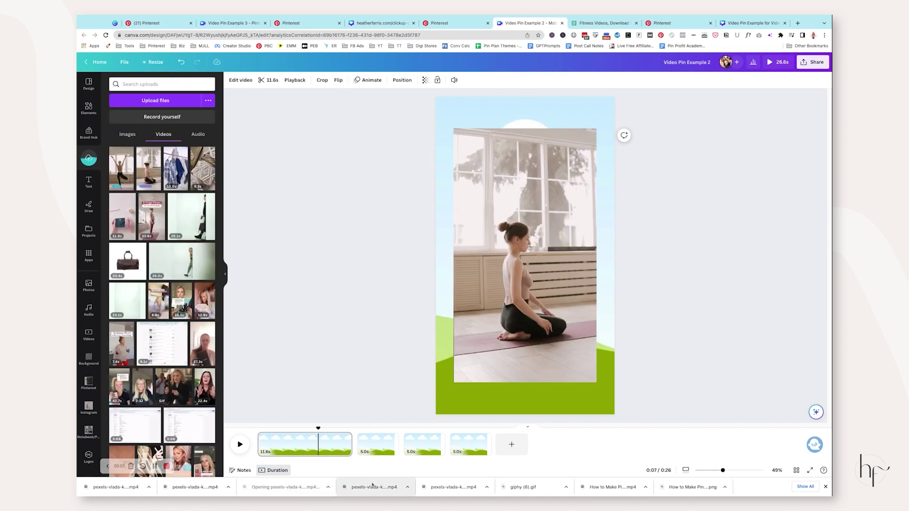
{"action": "left_click_drag", "start_coordinate": [354, 487], "coordinate": [163, 265]}
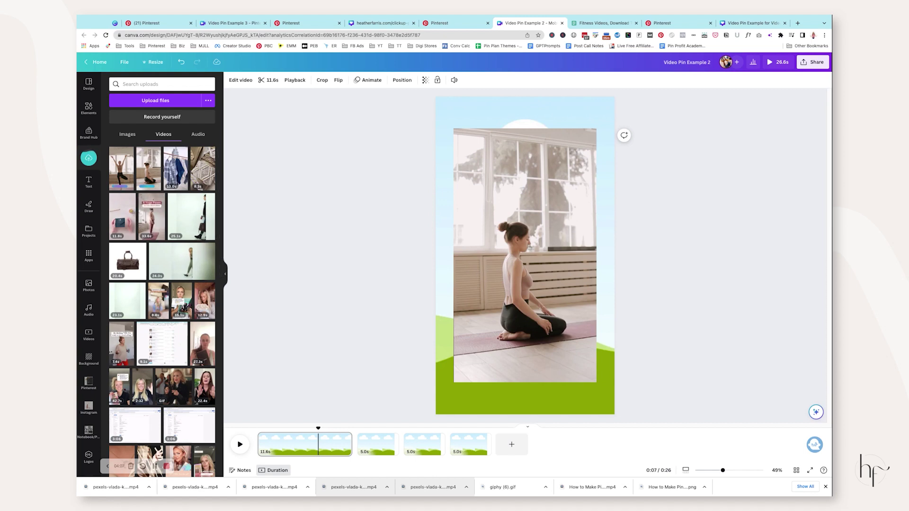
{"action": "key", "text": "ctrl+Tab"}
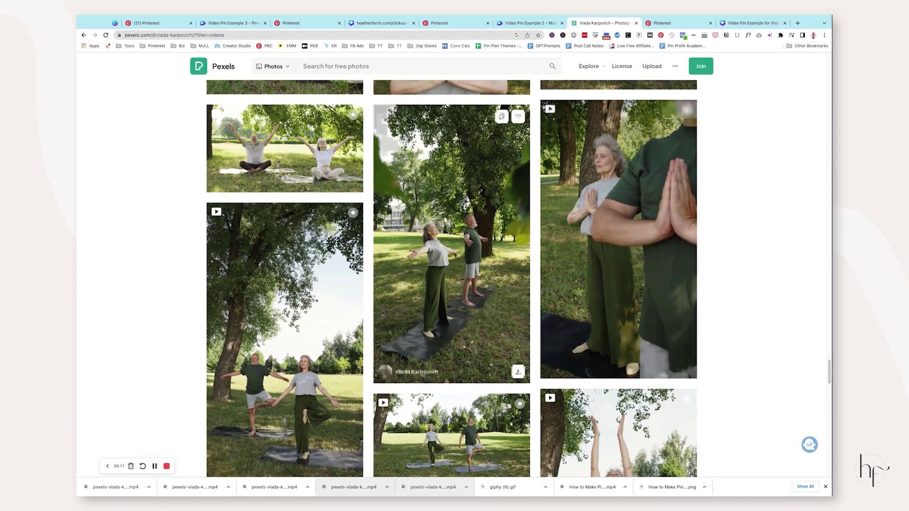
Filter the videographer's Pexels gallery to show Videos only
{"action": "mouse_move", "coordinate": [423, 375]}
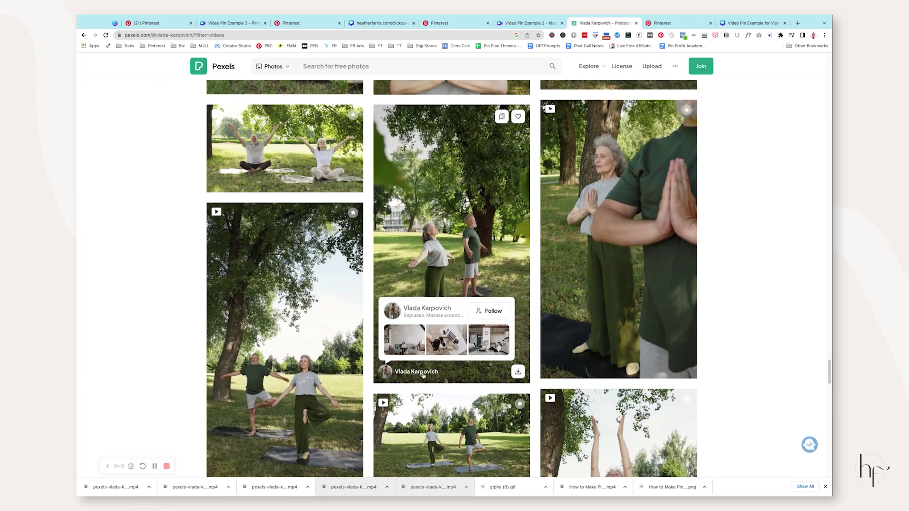
{"action": "scroll", "coordinate": [615, 284], "scroll_direction": "up", "scroll_amount": 10}
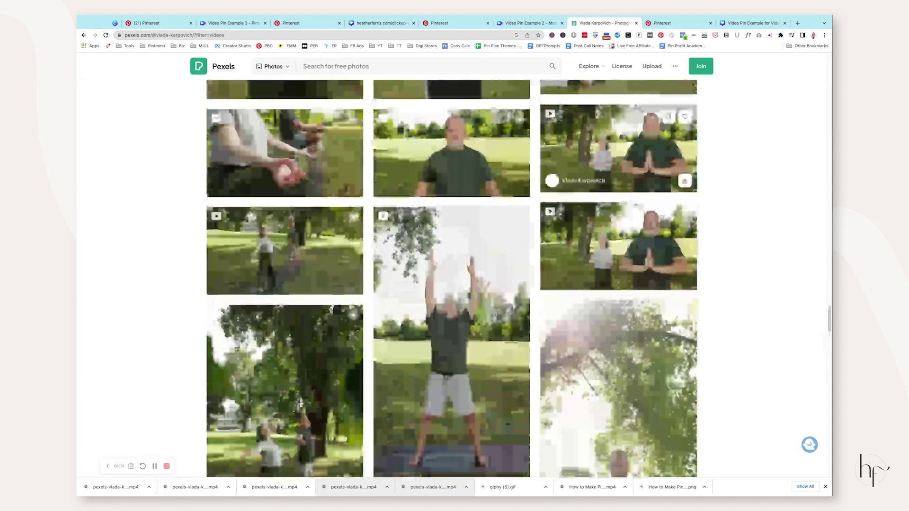
{"action": "scroll", "coordinate": [722, 209], "scroll_direction": "up", "scroll_amount": 20}
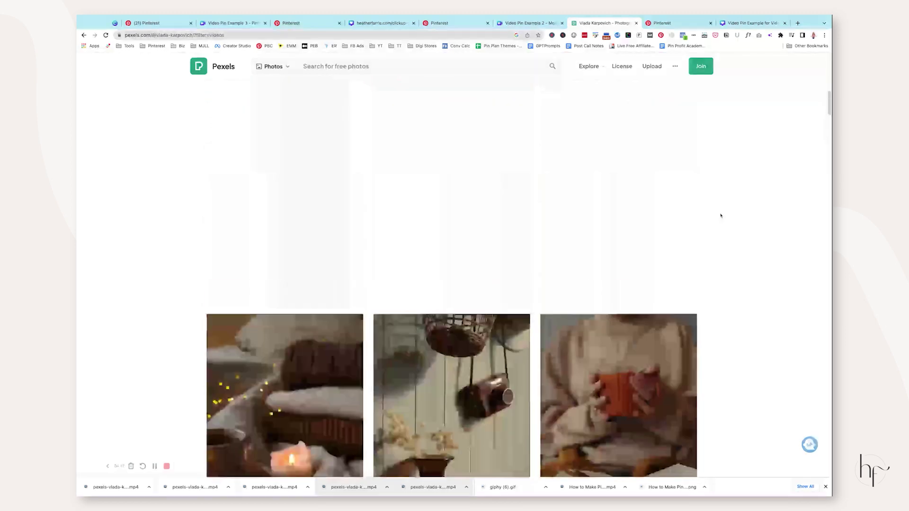
{"action": "scroll", "coordinate": [721, 215], "scroll_direction": "up", "scroll_amount": 8}
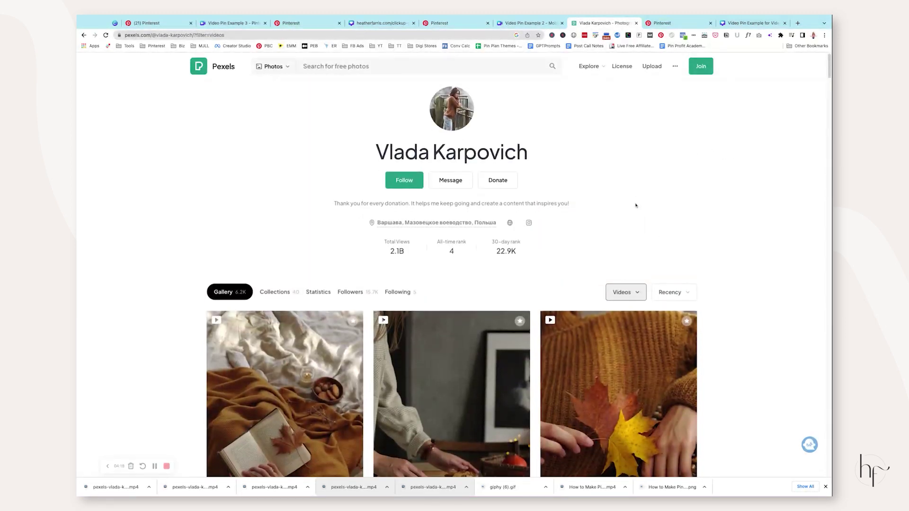
{"action": "left_click", "coordinate": [624, 292]}
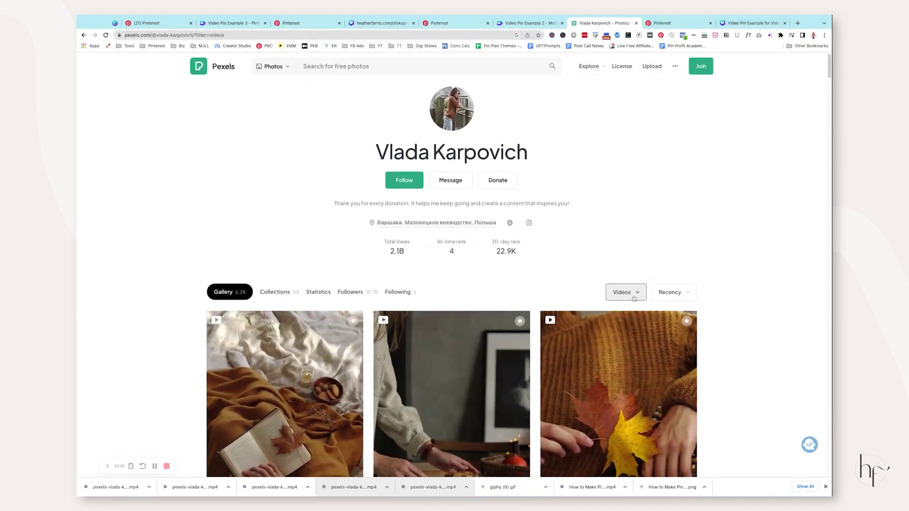
{"action": "left_click", "coordinate": [736, 324]}
Scroll through the outdoor park yoga clips, then return to the Canva design
{"action": "scroll", "coordinate": [831, 70], "scroll_direction": "down", "scroll_amount": 15}
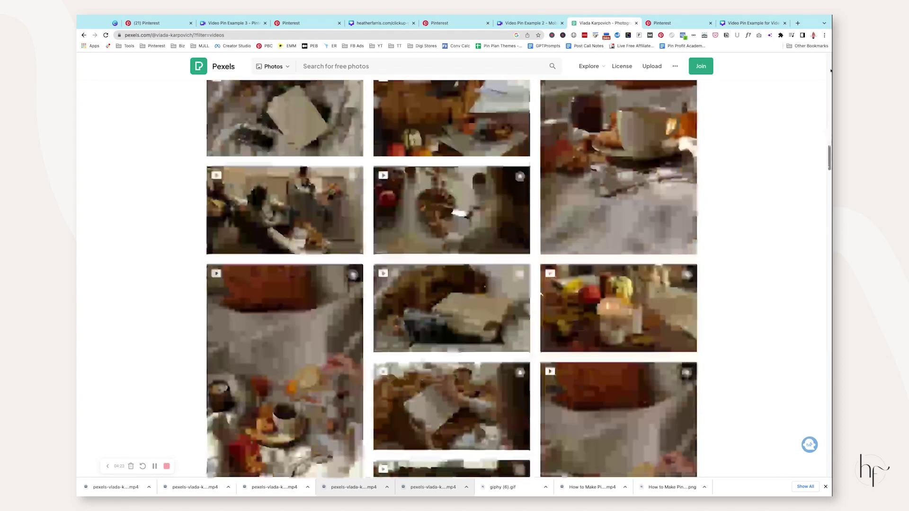
{"action": "scroll", "coordinate": [830, 70], "scroll_direction": "down", "scroll_amount": 8}
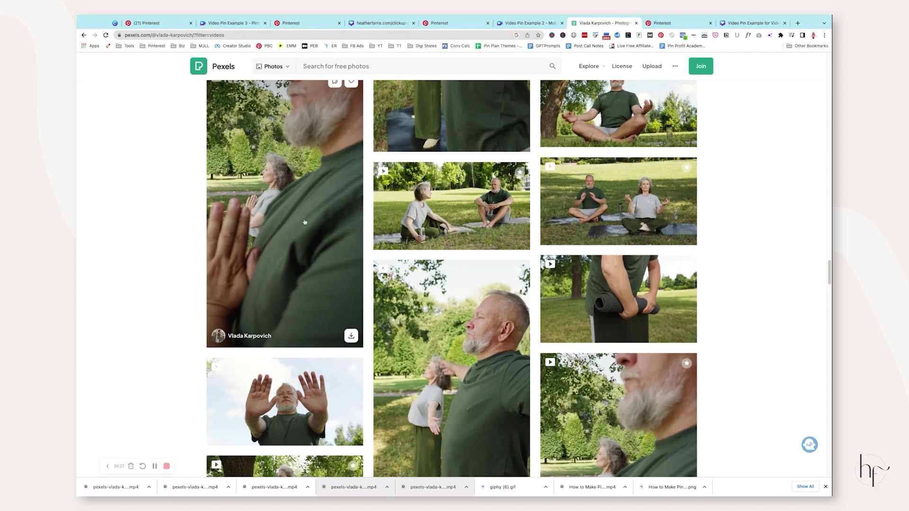
{"action": "scroll", "coordinate": [304, 222], "scroll_direction": "down", "scroll_amount": 8}
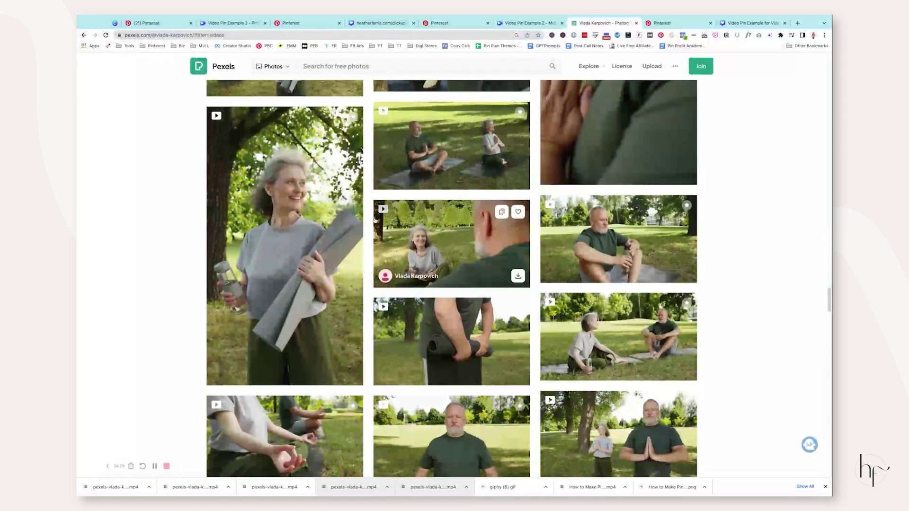
{"action": "scroll", "coordinate": [451, 244], "scroll_direction": "down", "scroll_amount": 9}
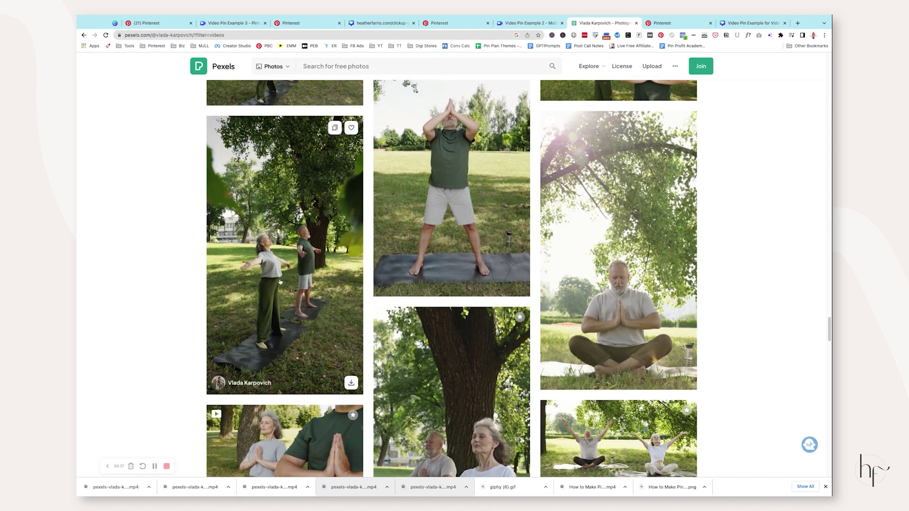
{"action": "scroll", "coordinate": [473, 213], "scroll_direction": "down", "scroll_amount": 5}
{"action": "scroll", "coordinate": [452, 227], "scroll_direction": "down", "scroll_amount": 5}
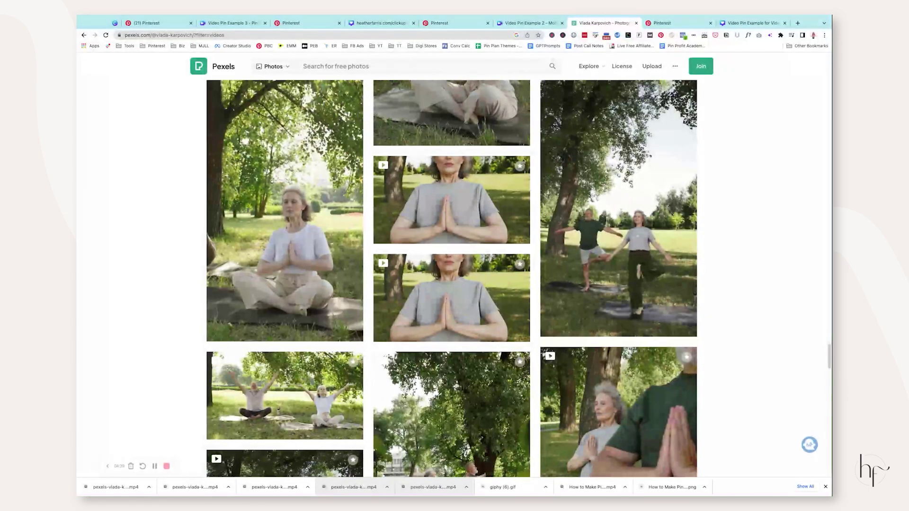
{"action": "scroll", "coordinate": [452, 227], "scroll_direction": "down", "scroll_amount": 5}
{"action": "scroll", "coordinate": [452, 284], "scroll_direction": "down", "scroll_amount": 5}
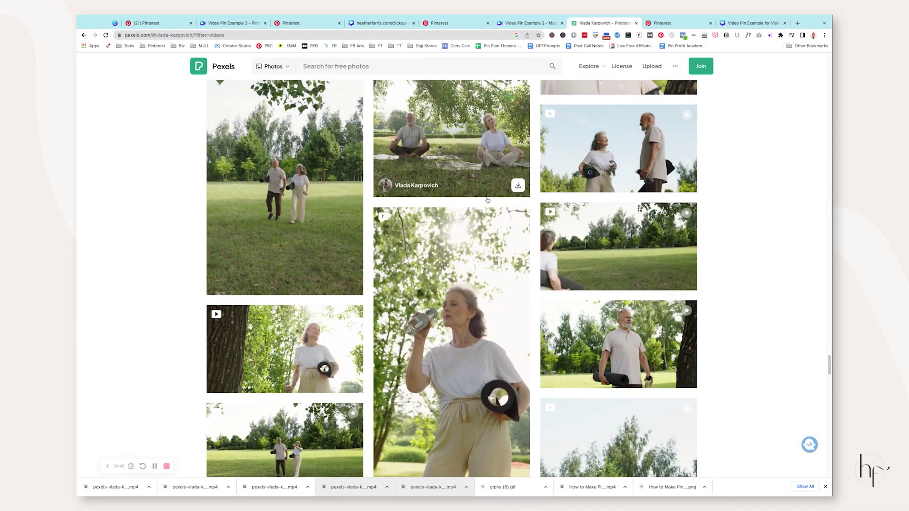
{"action": "key", "text": "ctrl+shift+Tab"}
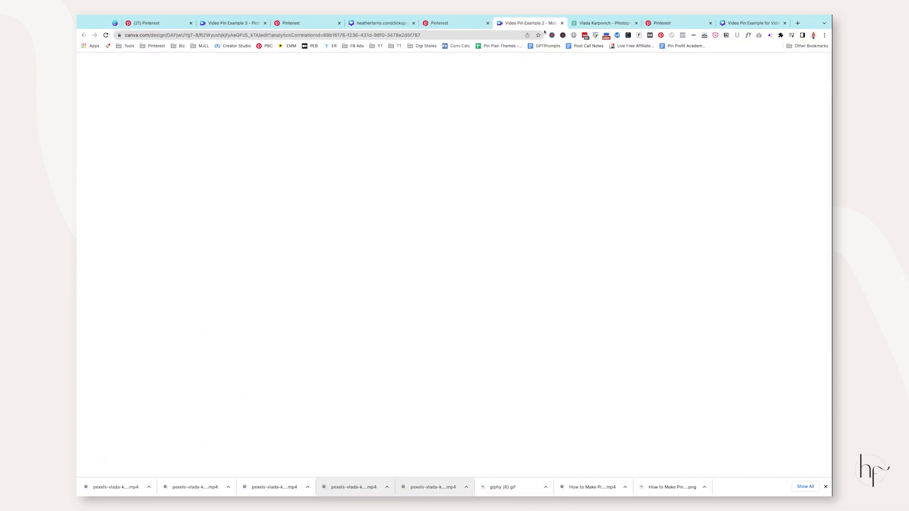
Delete the cloud-and-grass scene from page 4, leaving four yoga clips totalling 21.2 seconds
{"action": "left_click", "coordinate": [465, 447]}
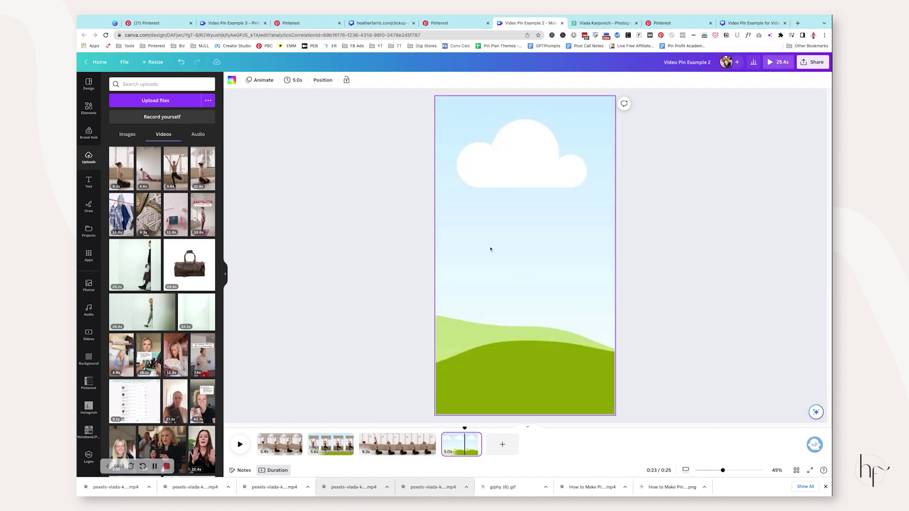
{"action": "key", "text": "Delete"}
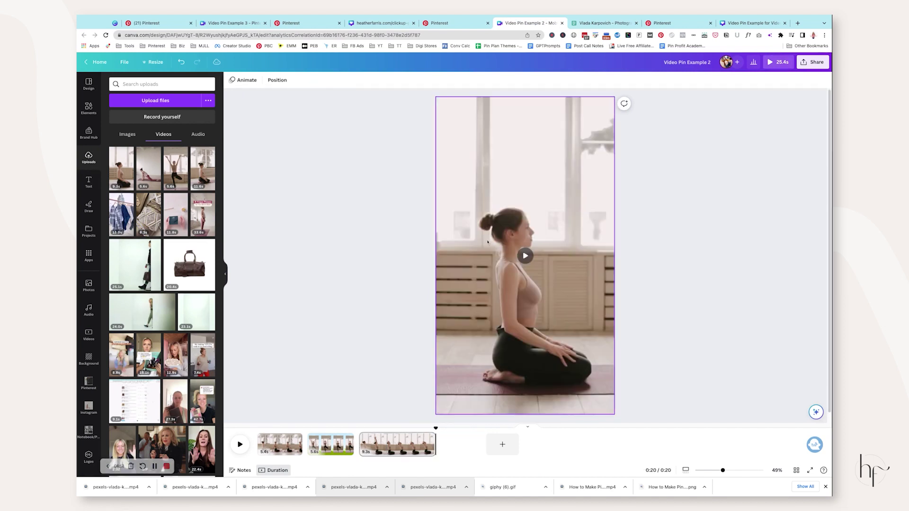
{"action": "left_click", "coordinate": [466, 447]}
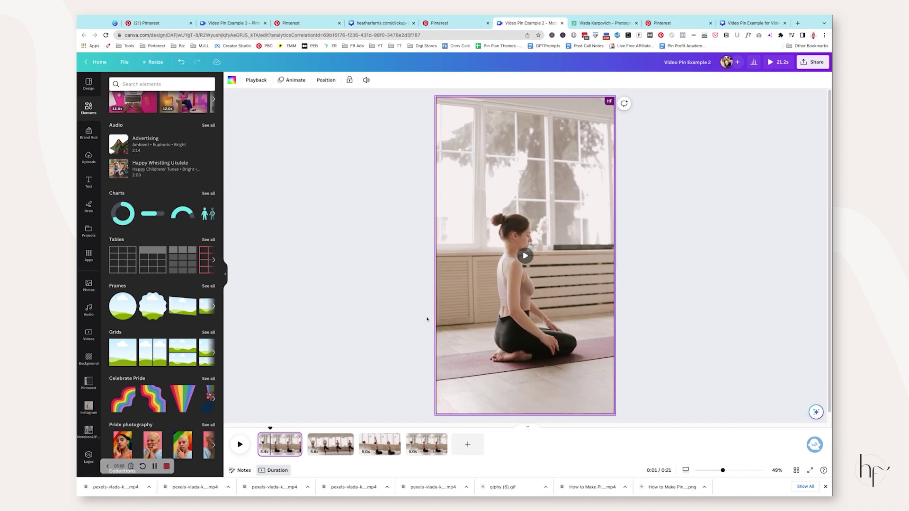
Add a heading to the yoga video page and move it up near the top
{"action": "left_click", "coordinate": [89, 182]}
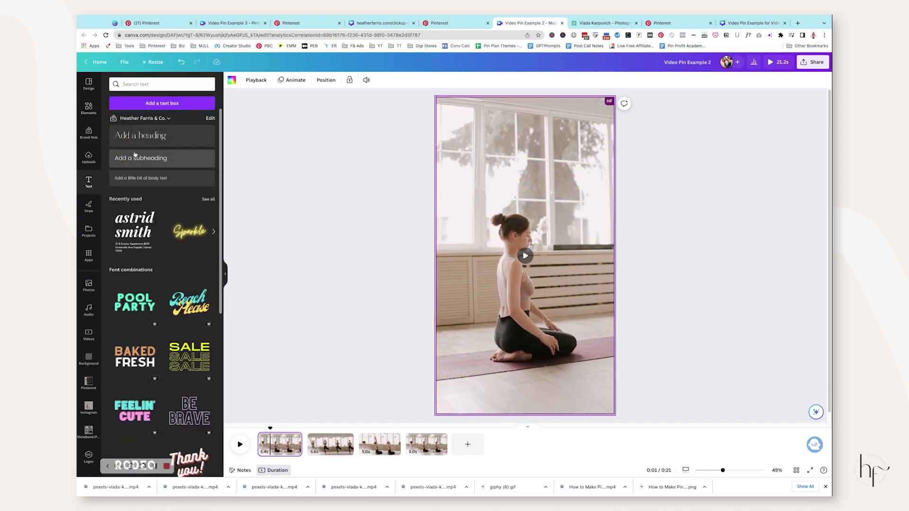
{"action": "left_click_drag", "start_coordinate": [135, 137], "coordinate": [461, 240]}
{"action": "left_click_drag", "start_coordinate": [510, 275], "coordinate": [536, 195]}
Give the heading a solid background, trying rust brown and tan before settling on light pink
{"action": "left_click", "coordinate": [438, 80]}
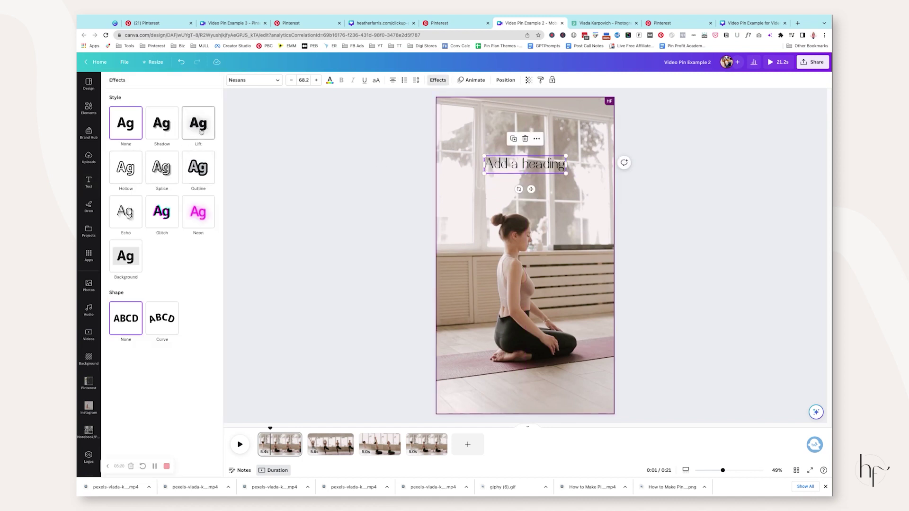
{"action": "left_click", "coordinate": [129, 264]}
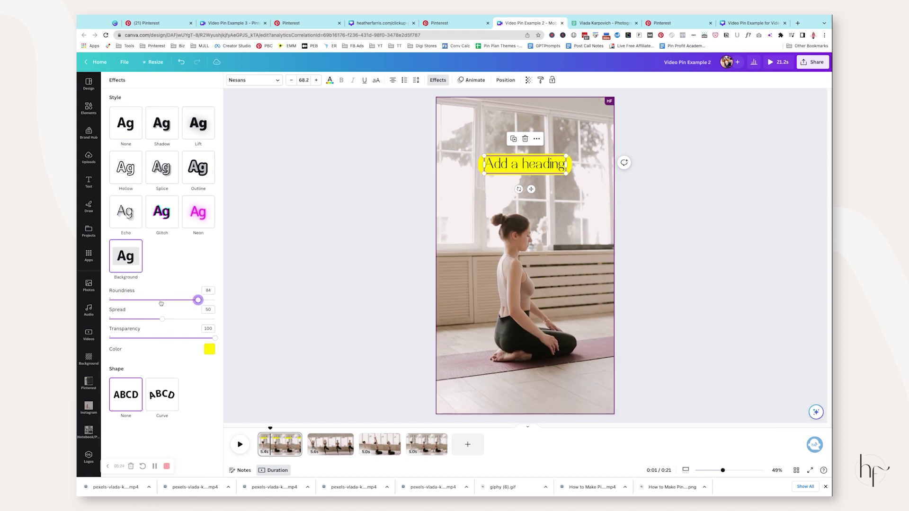
{"action": "left_click", "coordinate": [210, 349]}
{"action": "left_click", "coordinate": [133, 235]}
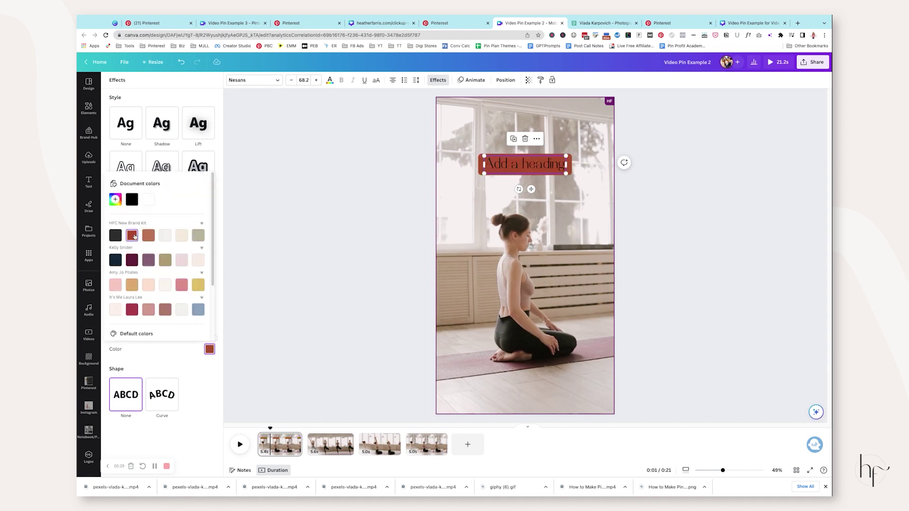
{"action": "left_click", "coordinate": [132, 261]}
{"action": "left_click", "coordinate": [148, 260]}
{"action": "left_click", "coordinate": [148, 285]}
{"action": "left_click", "coordinate": [132, 285]}
{"action": "left_click", "coordinate": [115, 285]}
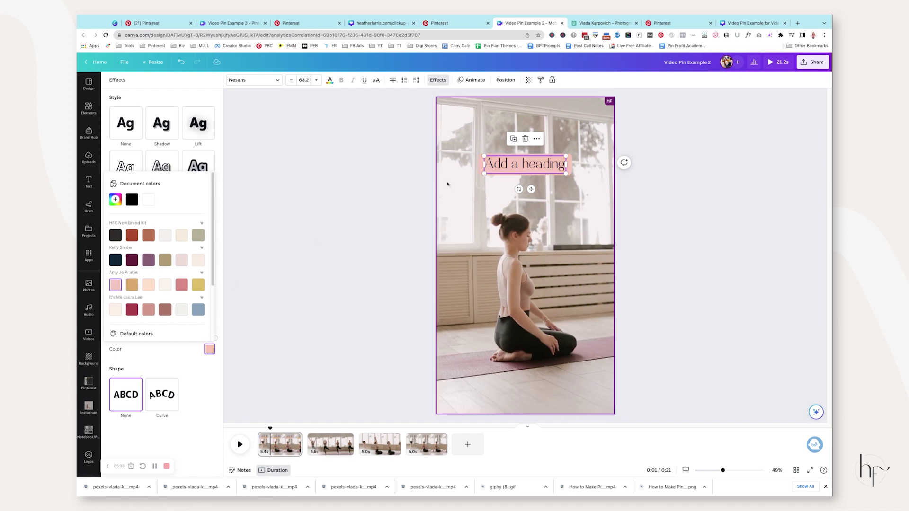
Enlarge the heading to size 93.7 and shift it slightly to the right
{"action": "left_click_drag", "start_coordinate": [484, 156], "coordinate": [455, 145]}
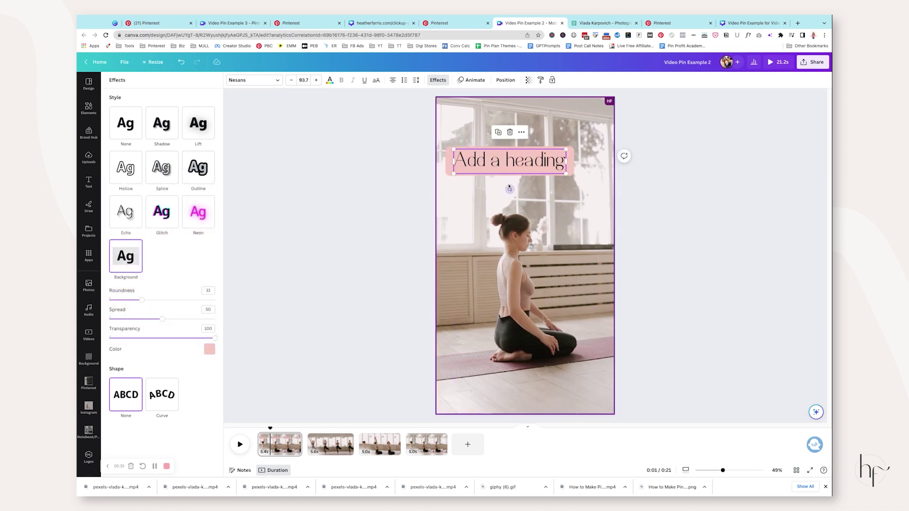
{"action": "left_click_drag", "start_coordinate": [487, 171], "coordinate": [511, 167]}
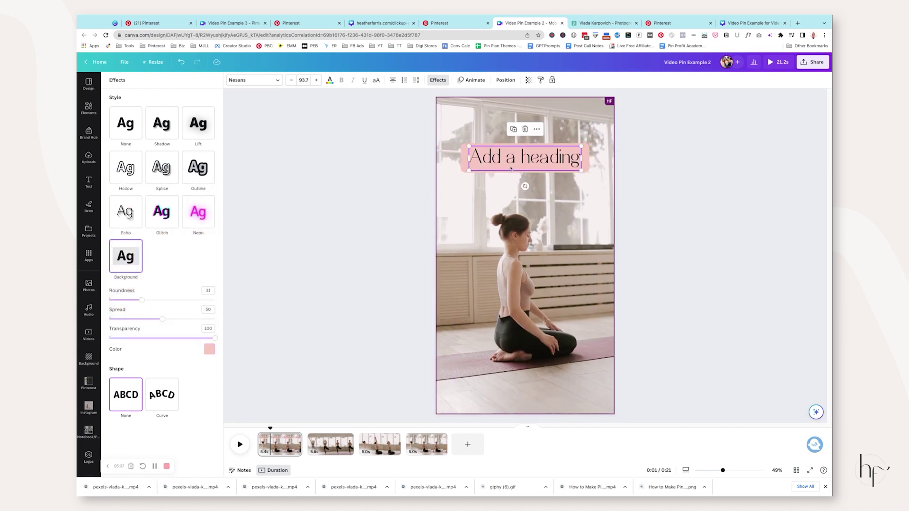
{"action": "key", "text": "Return"}
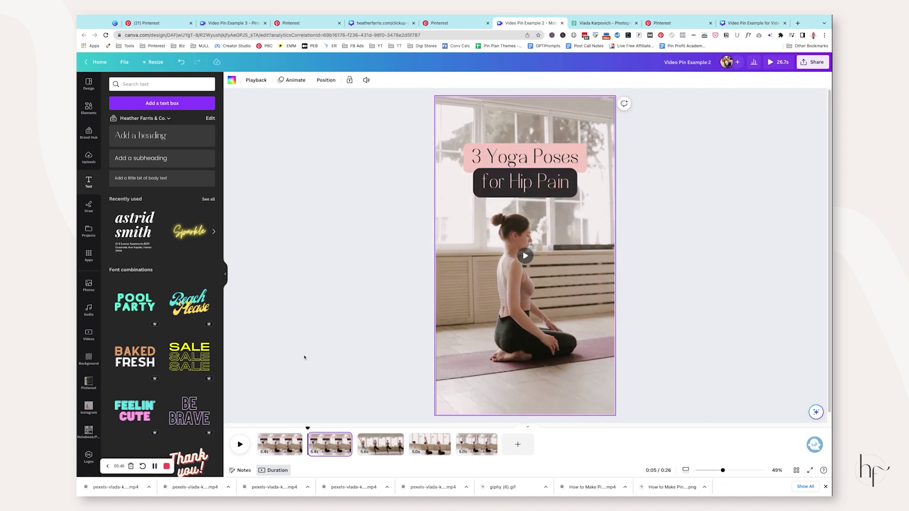
Trim the first clip to 2.0s and the second clip to 3.8s, previewing playback in between
{"action": "left_click_drag", "start_coordinate": [302, 444], "coordinate": [281, 445]}
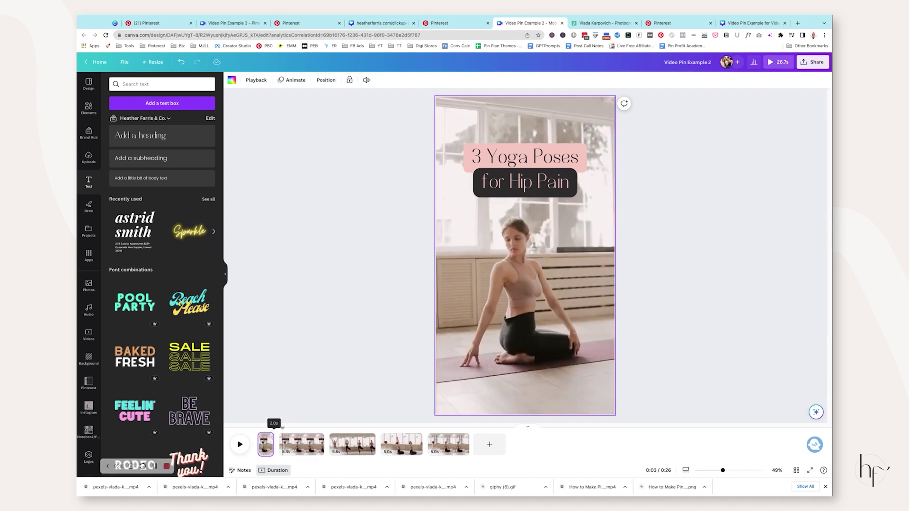
{"action": "left_click", "coordinate": [286, 447]}
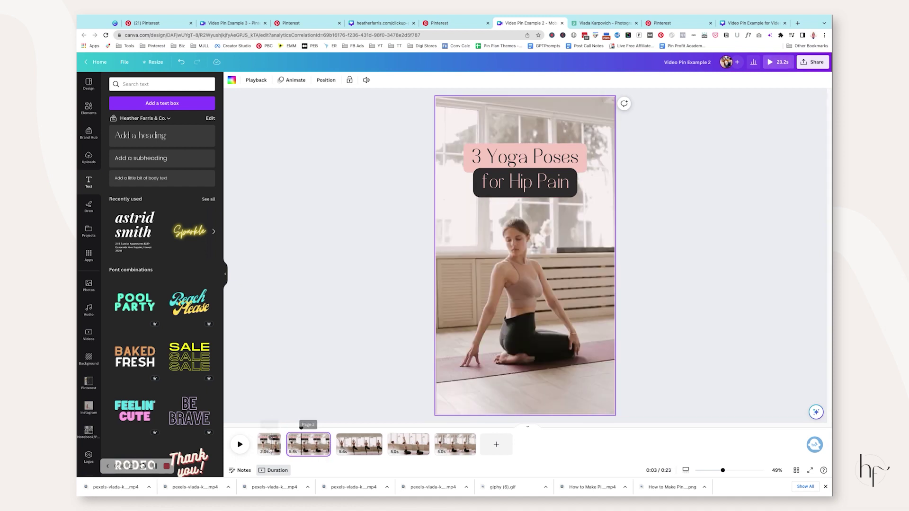
{"action": "left_click_drag", "start_coordinate": [287, 445], "coordinate": [301, 445]}
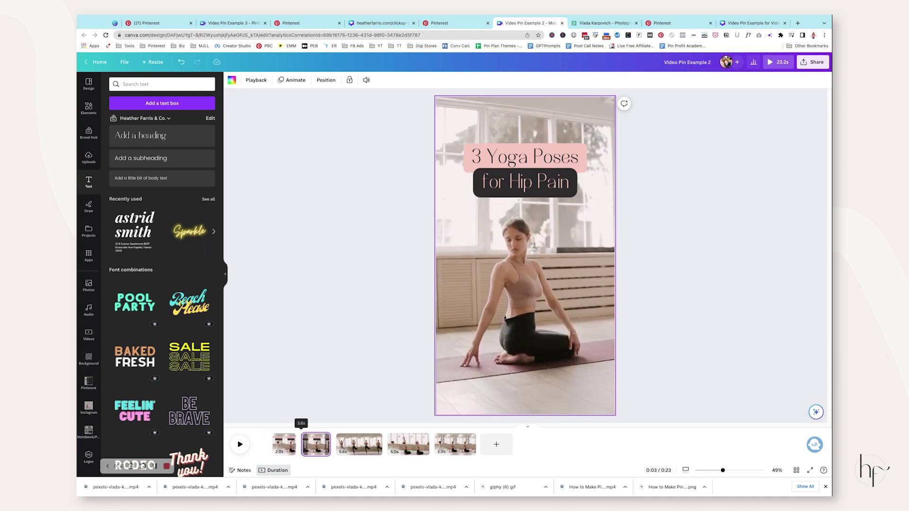
{"action": "left_click", "coordinate": [325, 385]}
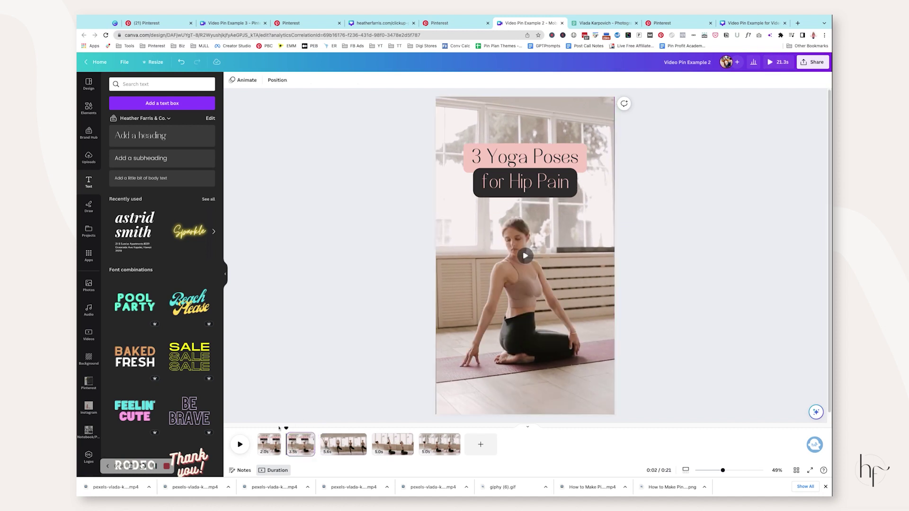
{"action": "left_click", "coordinate": [269, 447]}
{"action": "left_click", "coordinate": [240, 445]}
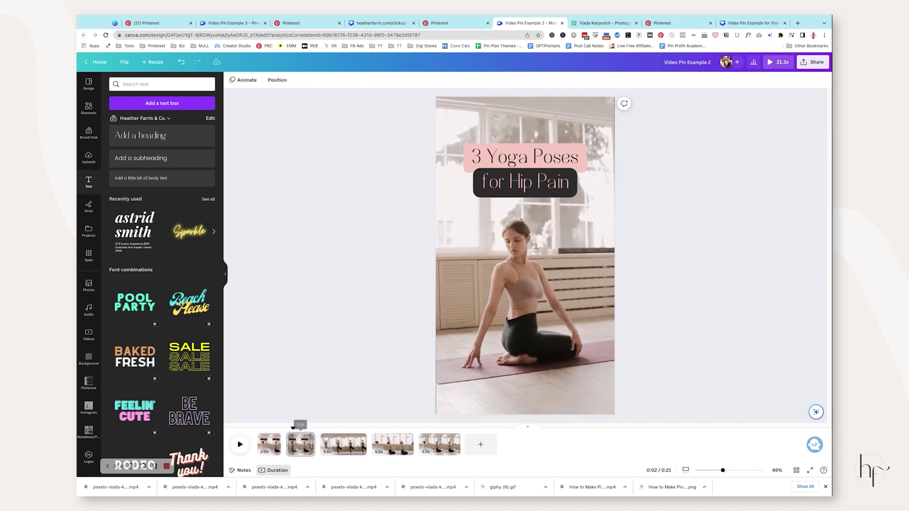
{"action": "left_click", "coordinate": [290, 445]}
{"action": "left_click_drag", "start_coordinate": [290, 445], "coordinate": [285, 446]}
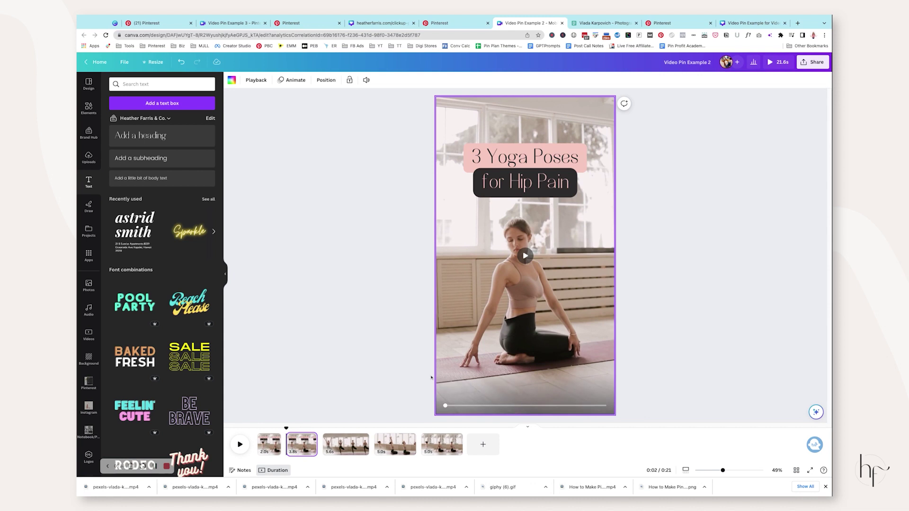
Copy the '3 Yoga Poses' heading and paste it onto the last, seated-pose clip page
{"action": "left_click", "coordinate": [523, 160]}
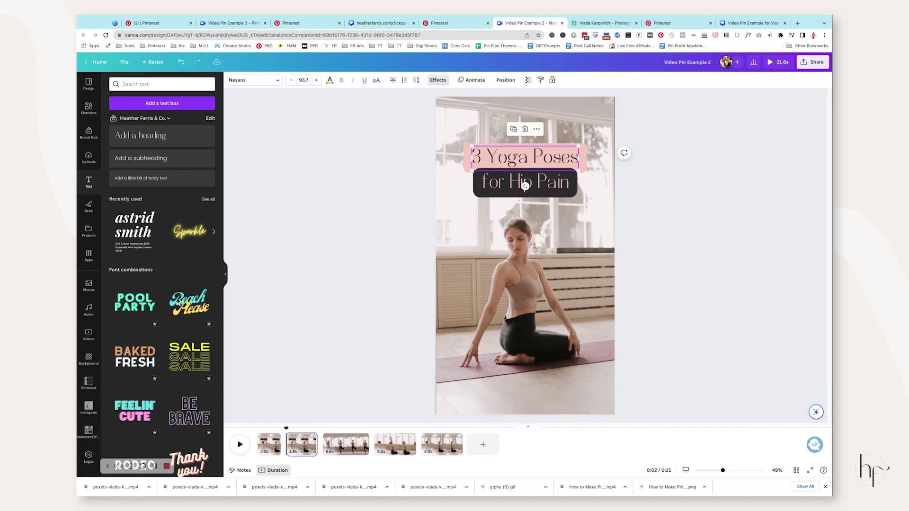
{"action": "left_click", "coordinate": [554, 164]}
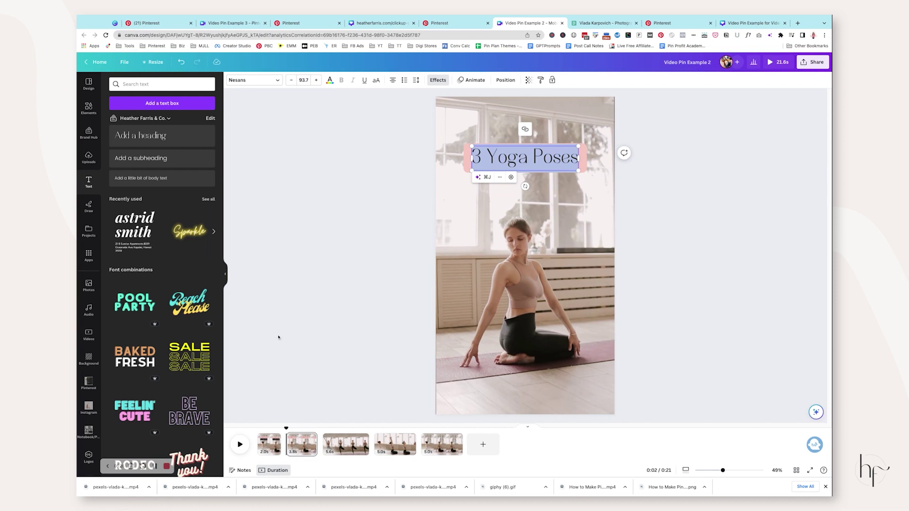
{"action": "left_click", "coordinate": [548, 166]}
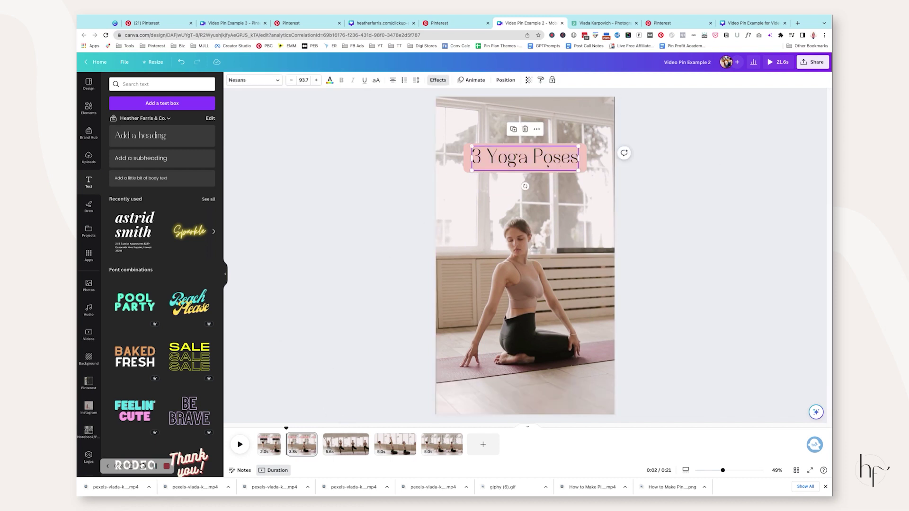
{"action": "left_click", "coordinate": [347, 442]}
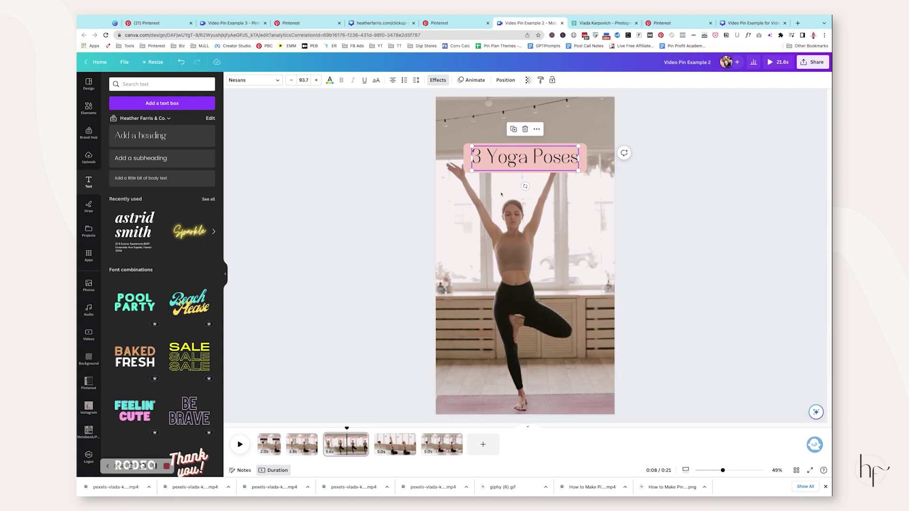
{"action": "left_click", "coordinate": [442, 445]}
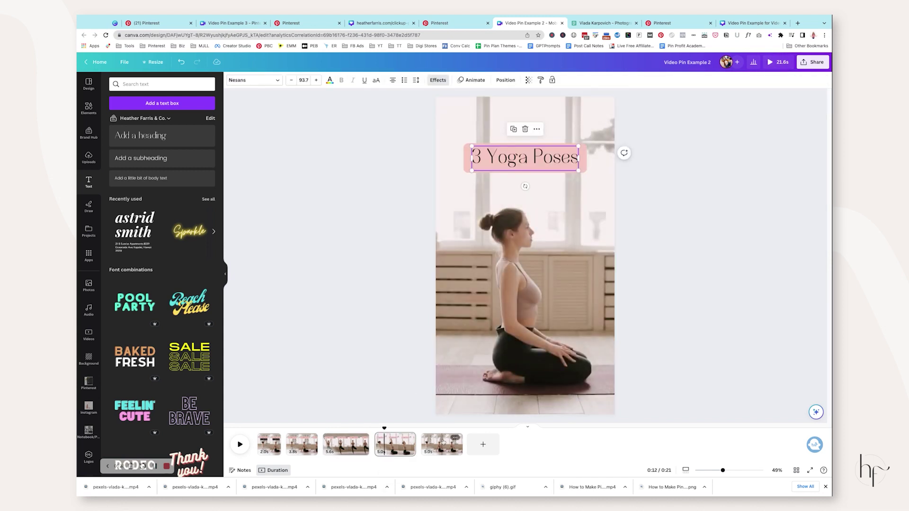
{"action": "left_click", "coordinate": [509, 223]}
{"action": "key", "text": "ctrl+v"}
Retype the pasted heading as 'Save This for Later!' and nudge it up slightly
{"action": "double_click", "coordinate": [529, 164]}
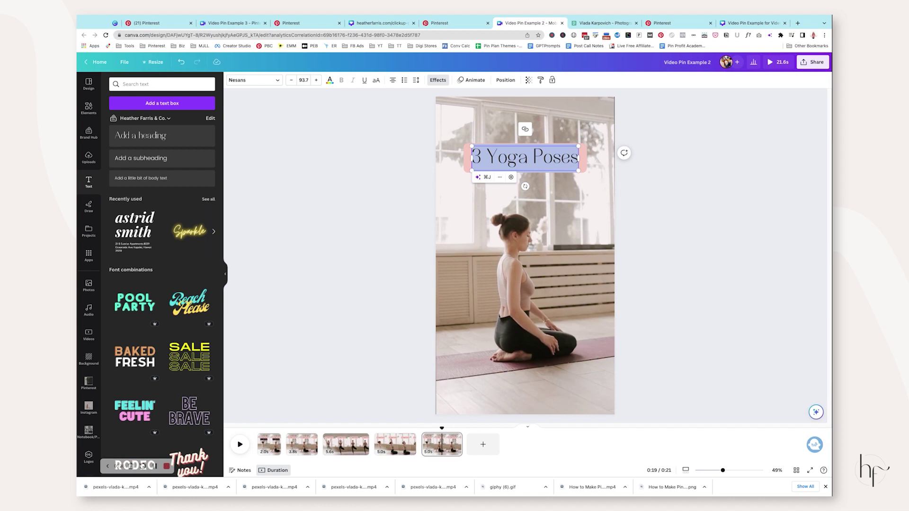
{"action": "type", "text": "Save"}
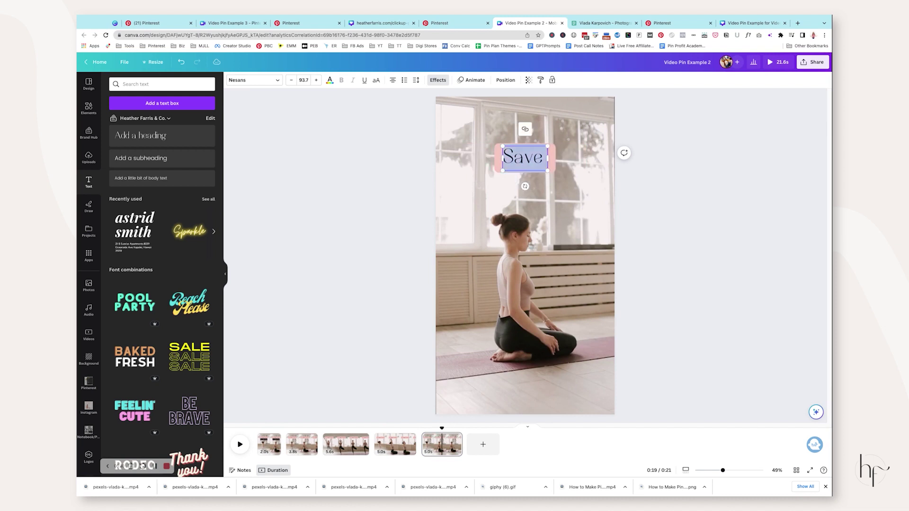
{"action": "key", "text": "BackSpace"}
{"action": "type", "text": "e This for"}
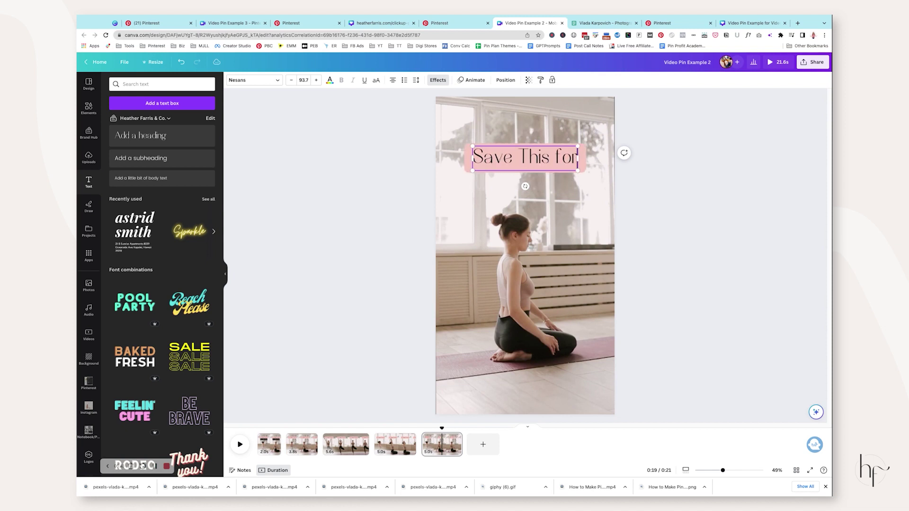
{"action": "type", "text": " Later!"}
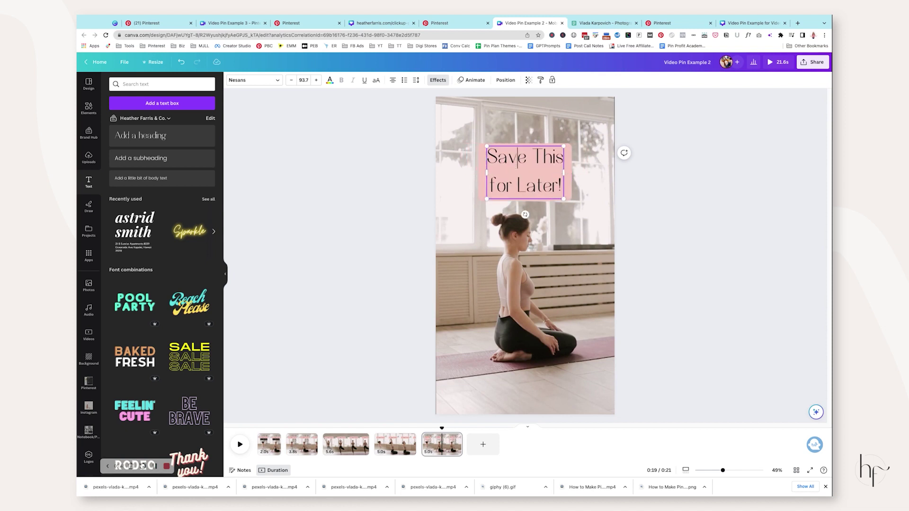
{"action": "left_click", "coordinate": [523, 256]}
{"action": "left_click_drag", "start_coordinate": [525, 180], "coordinate": [525, 172]}
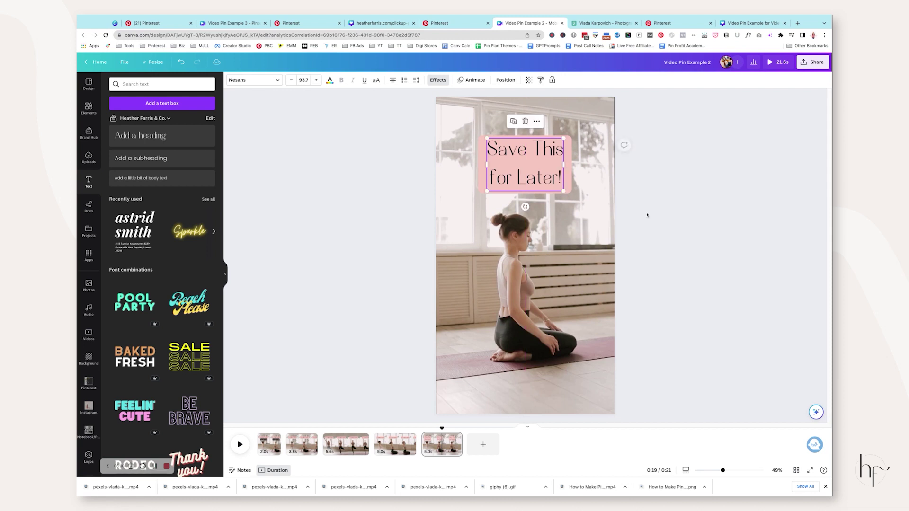
{"action": "left_click", "coordinate": [647, 215]}
{"action": "left_click", "coordinate": [85, 108]}
Search graphics for 'save' and place a black bookmark beside the Save This heading
{"action": "left_click", "coordinate": [147, 83]}
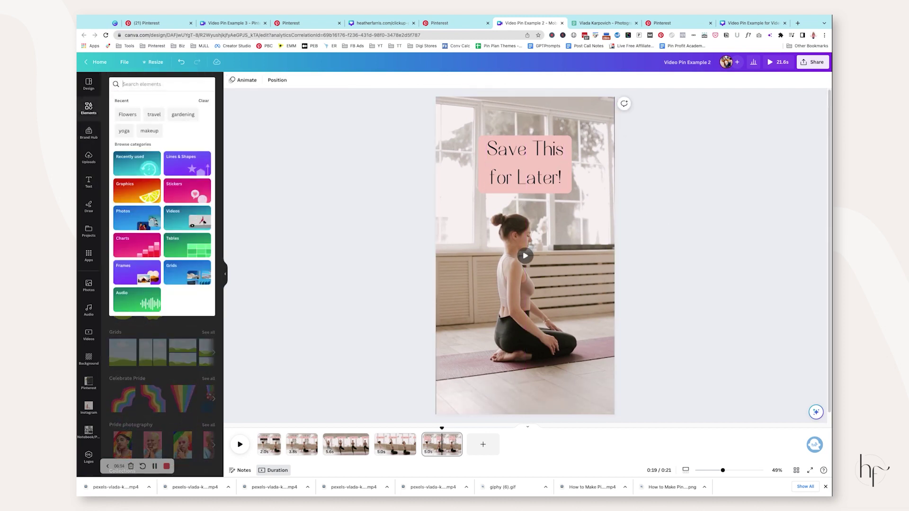
{"action": "type", "text": "save"}
{"action": "key", "text": "Return"}
{"action": "left_click_drag", "start_coordinate": [123, 156], "coordinate": [568, 134]}
{"action": "left_click", "coordinate": [251, 197]}
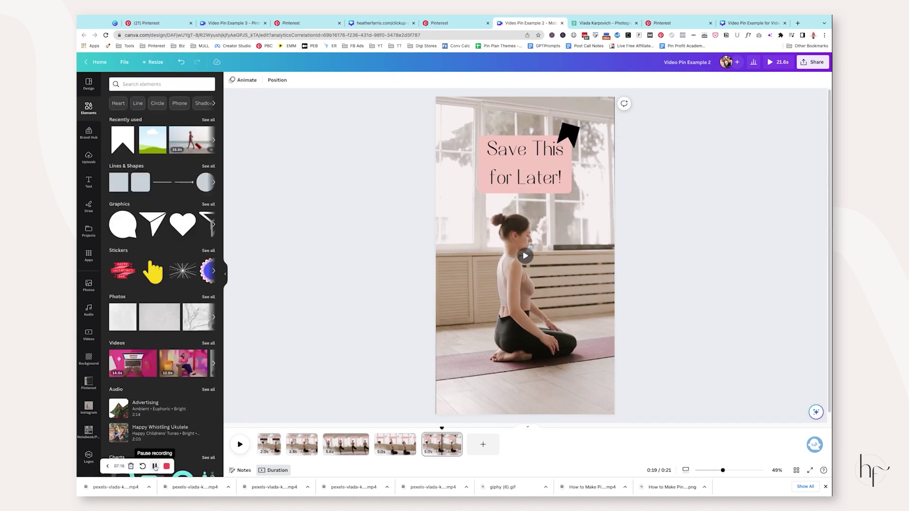
Copy the hf logo from Video Pin Example 3 and place it near the yoga page's bottom
{"action": "left_click", "coordinate": [265, 445]}
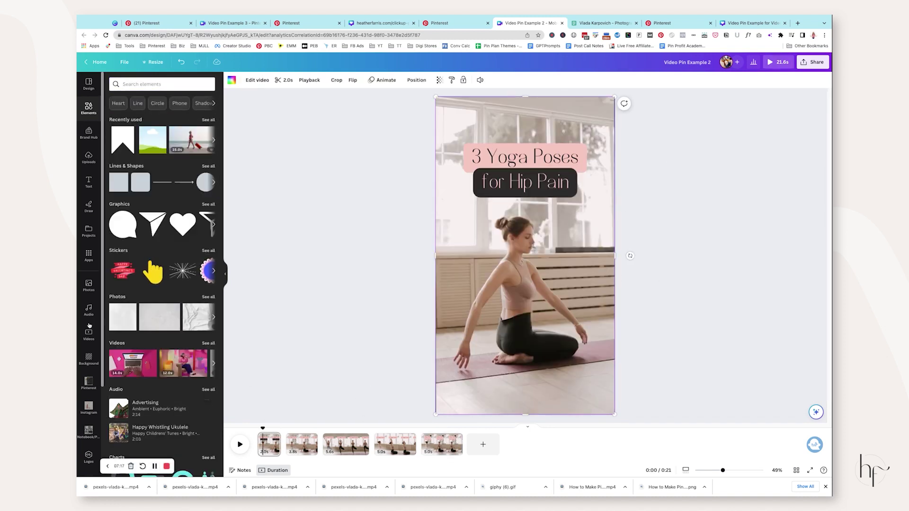
{"action": "left_click", "coordinate": [231, 23]}
{"action": "left_click", "coordinate": [523, 393]}
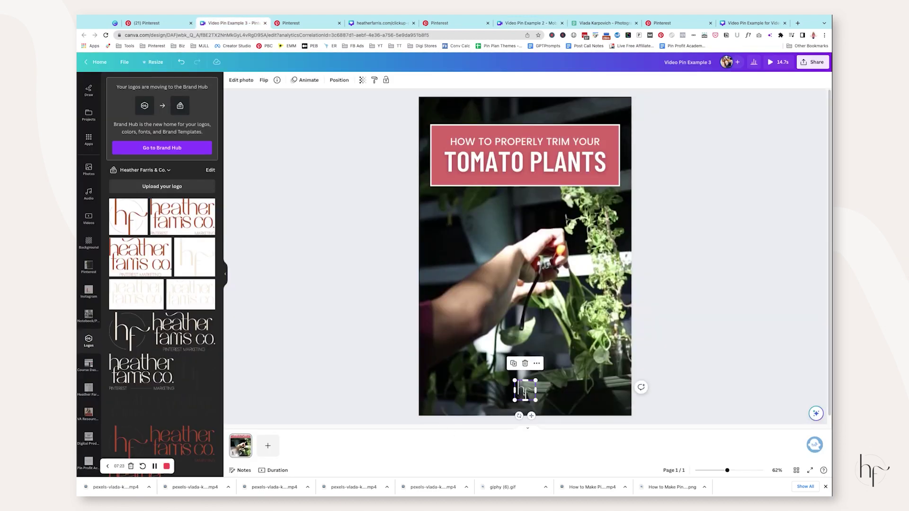
{"action": "left_click", "coordinate": [527, 22]}
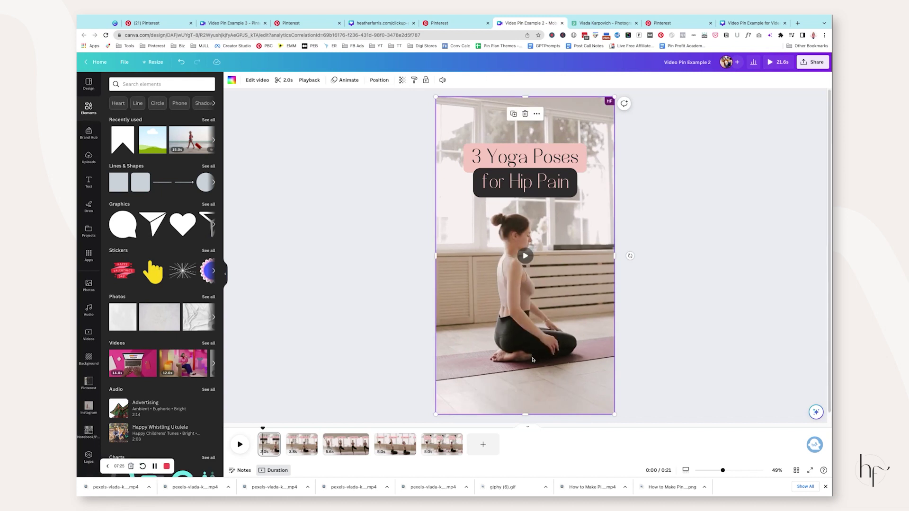
{"action": "left_click", "coordinate": [519, 325]}
{"action": "left_click_drag", "start_coordinate": [524, 348], "coordinate": [531, 412]}
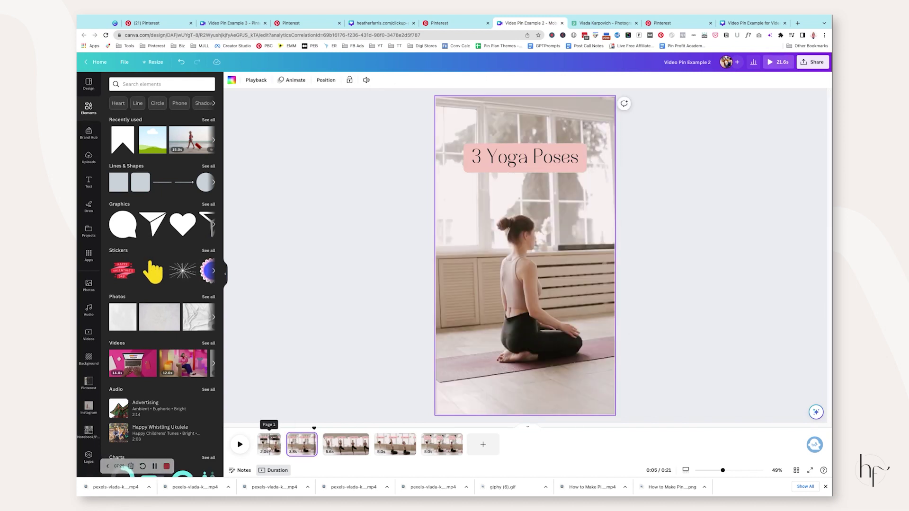
Review pages 3, 4 and 5, checking each page's logo, ending on the final page
{"action": "left_click", "coordinate": [334, 436]}
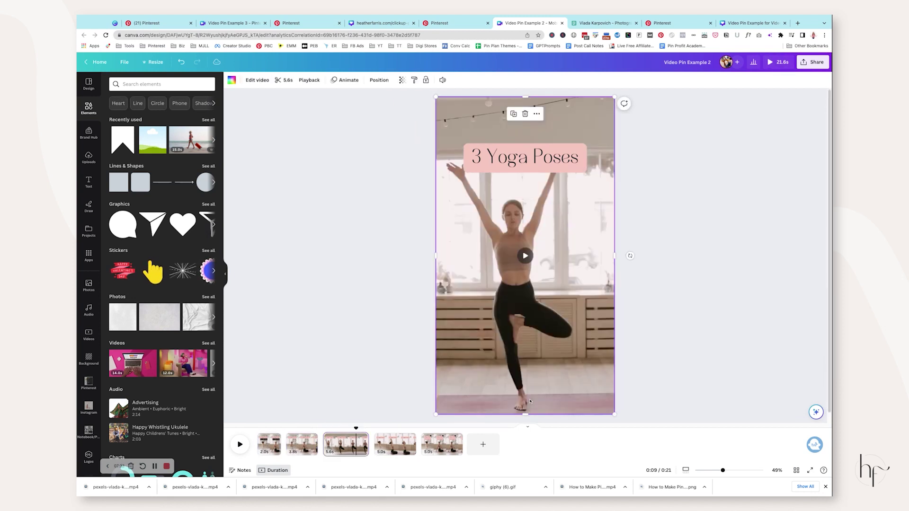
{"action": "left_click", "coordinate": [395, 444]}
{"action": "left_click", "coordinate": [524, 387]}
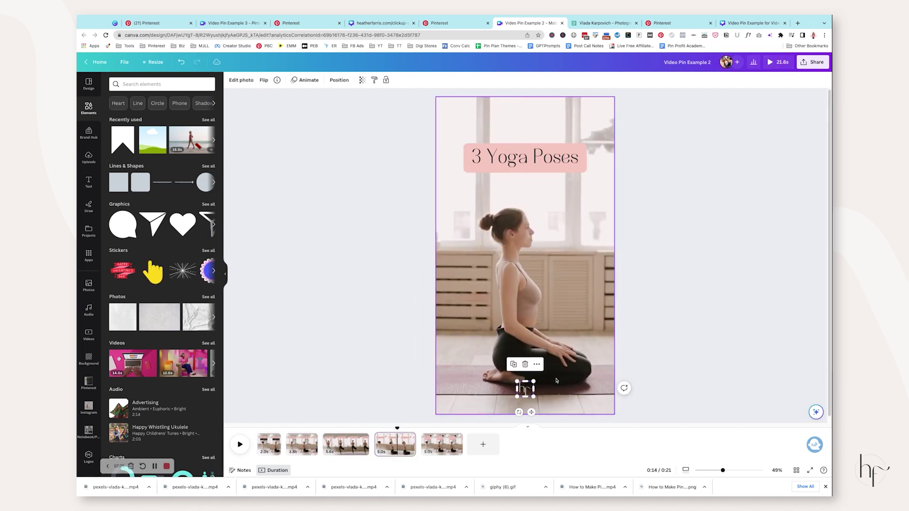
{"action": "left_click", "coordinate": [442, 444]}
{"action": "left_click", "coordinate": [525, 389]}
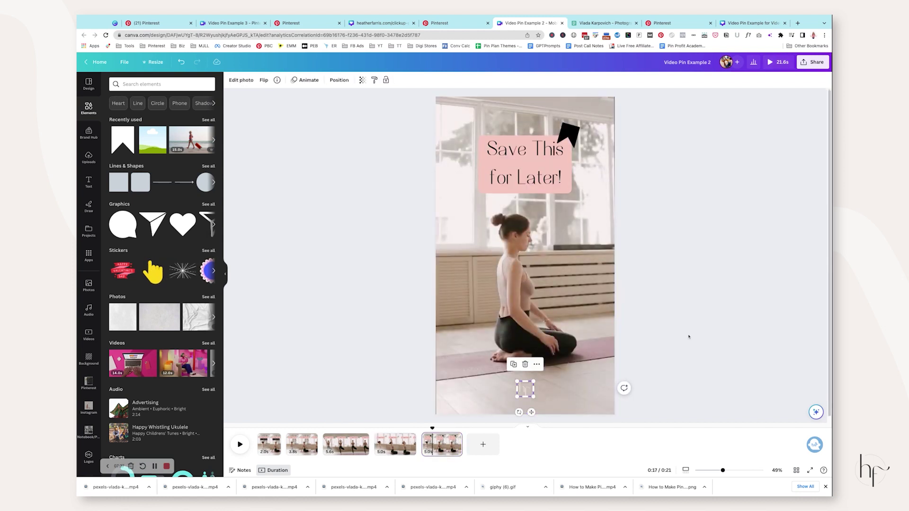
{"action": "left_click", "coordinate": [668, 347]}
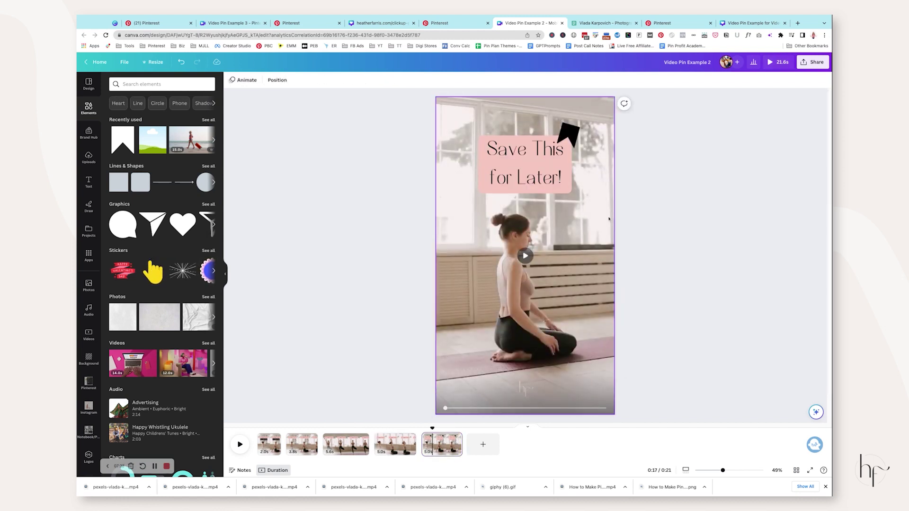
{"action": "left_click", "coordinate": [813, 62]}
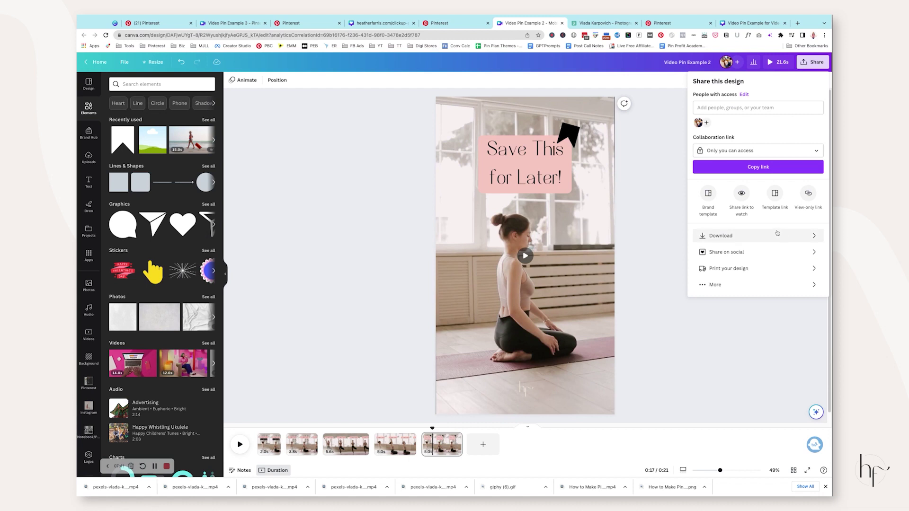
{"action": "left_click", "coordinate": [662, 175]}
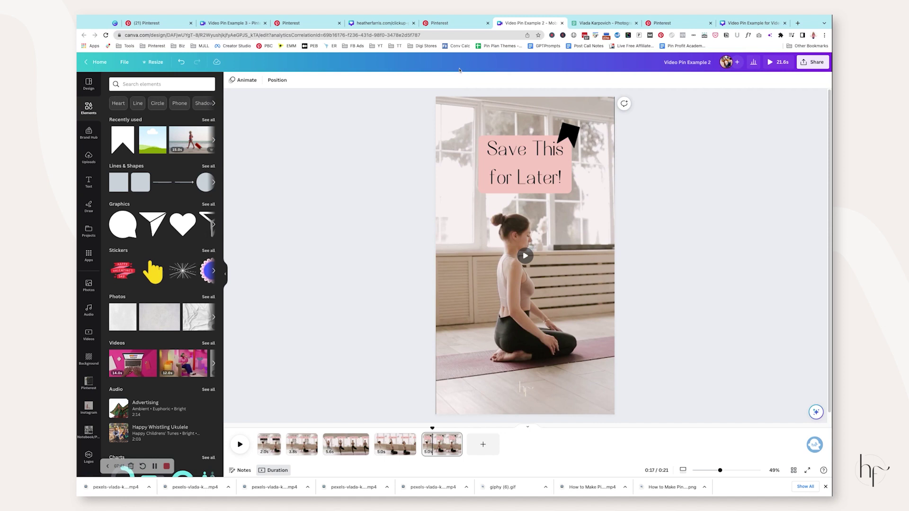
Start a new Pinterest pin and open the '4 Yoga Poses for Your Mind & Body' draft
{"action": "left_click", "coordinate": [455, 23]}
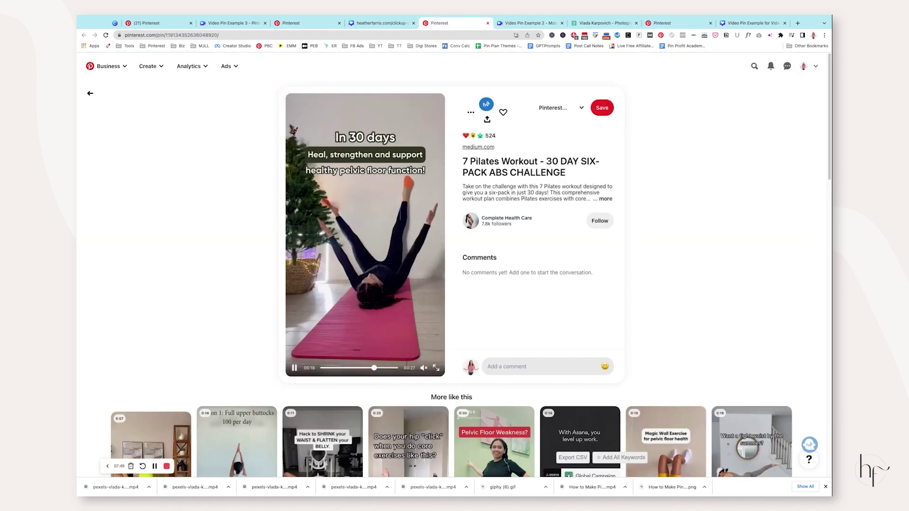
{"action": "left_click", "coordinate": [150, 65]}
{"action": "left_click", "coordinate": [142, 136]}
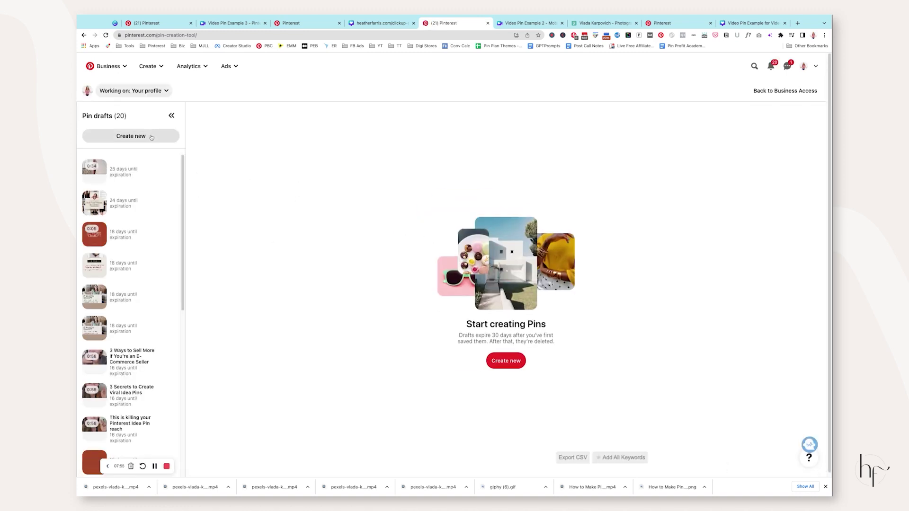
{"action": "left_click", "coordinate": [531, 28]}
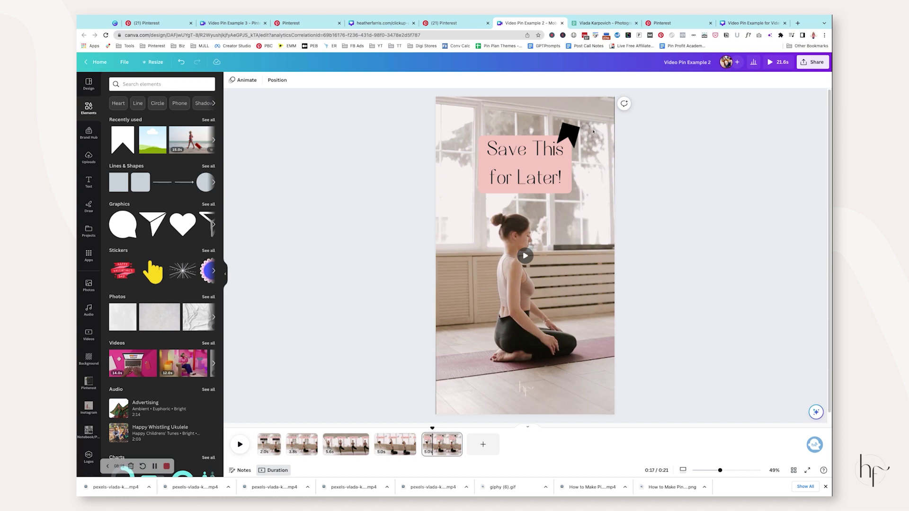
{"action": "left_click", "coordinate": [444, 23]}
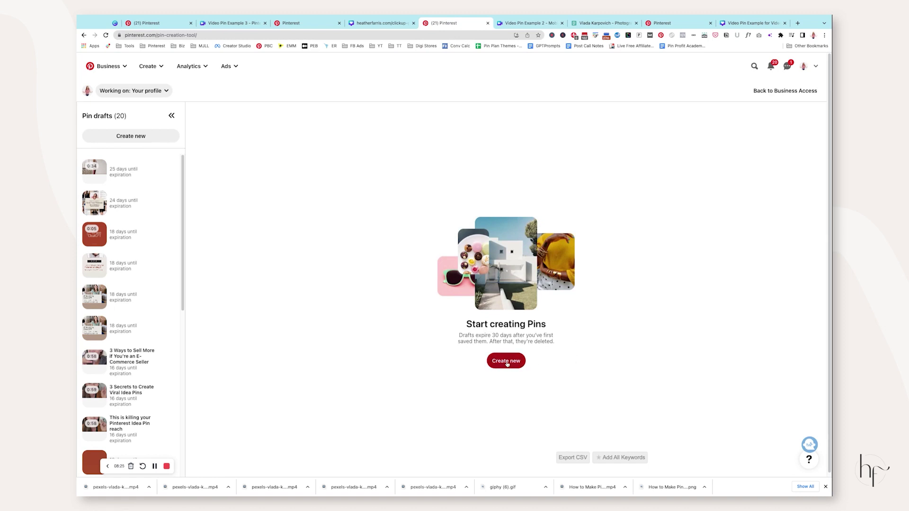
{"action": "left_click", "coordinate": [137, 175]}
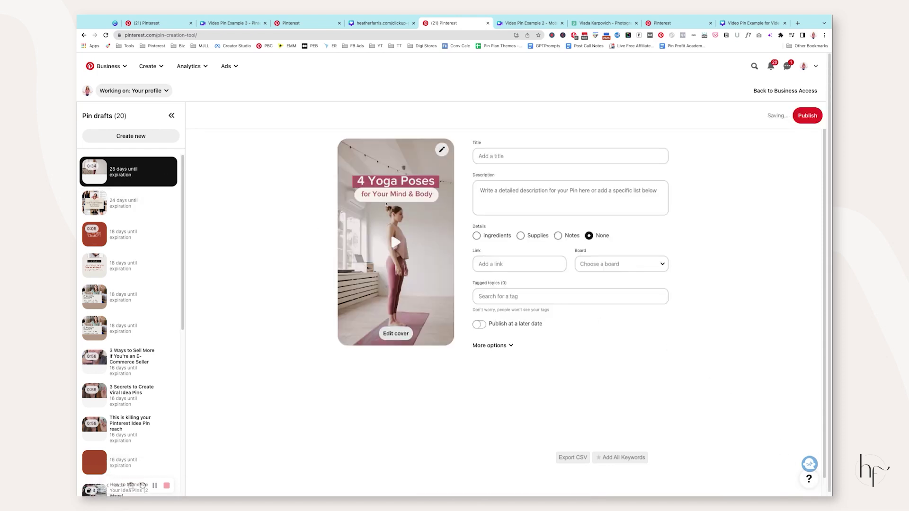
Paste 'This is killing your Pinterest Idea Pin reach' as the pin title
{"action": "left_click", "coordinate": [544, 161]}
{"action": "type", "text": "Leather Crossbody Bags for Women"}
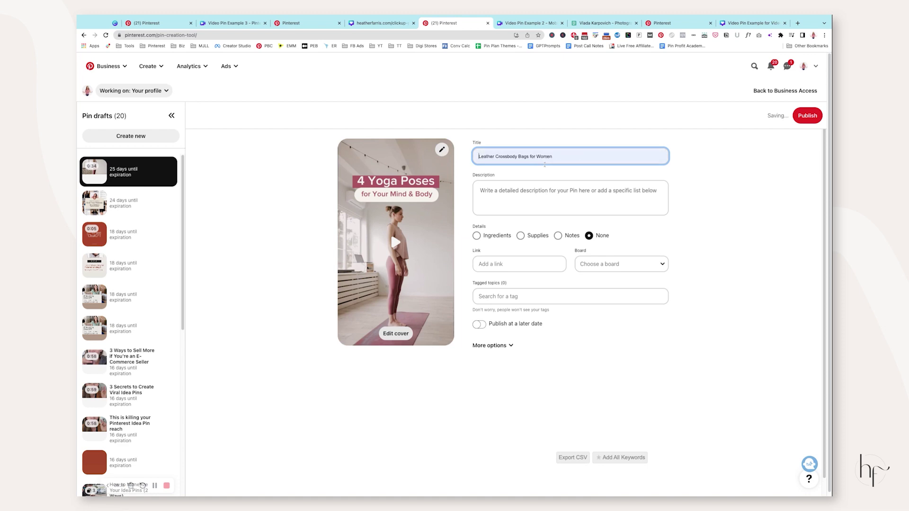
{"action": "key", "text": "super+a"}
{"action": "type", "text": "This is killing your Pinterest Idea Pin reach"}
{"action": "left_click", "coordinate": [555, 202]}
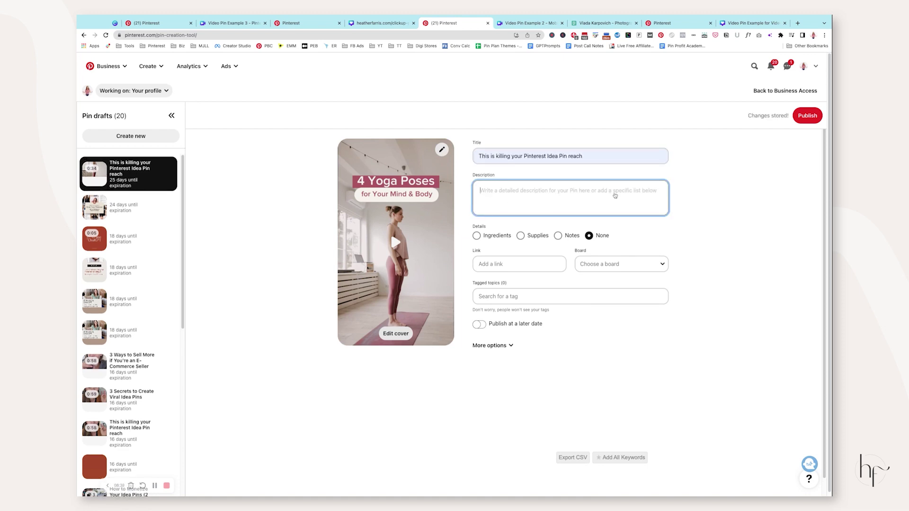
Copy the title into the description and set the pin details to Notes
{"action": "left_click", "coordinate": [566, 157]}
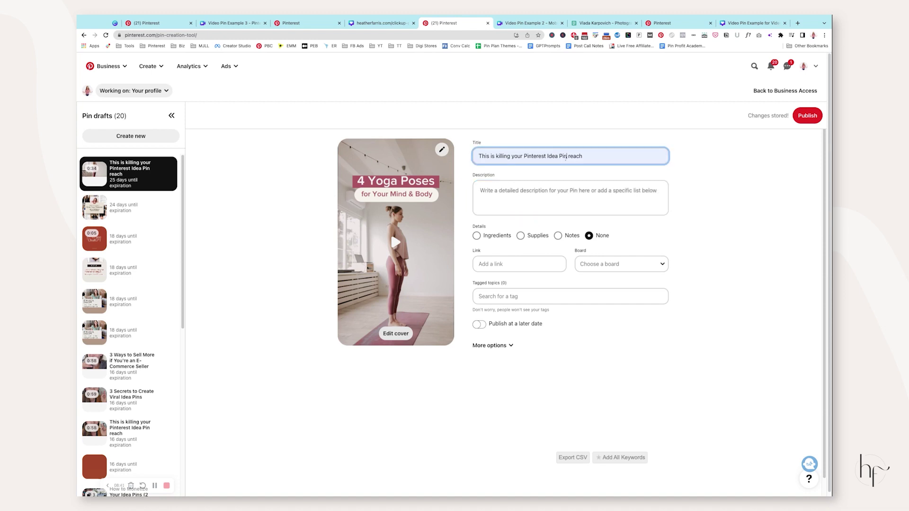
{"action": "key", "text": "super+a"}
{"action": "key", "text": "super+c"}
{"action": "left_click", "coordinate": [571, 199]}
{"action": "key", "text": "super+v"}
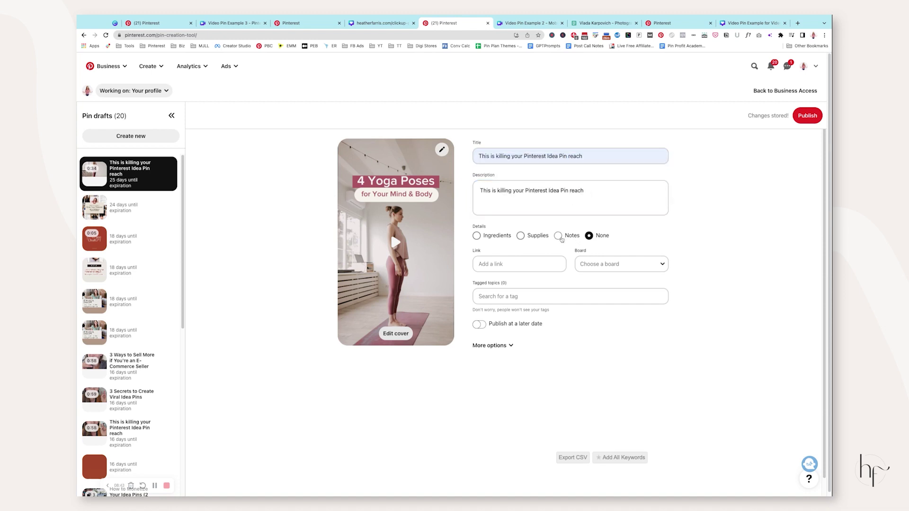
{"action": "left_click", "coordinate": [558, 235]}
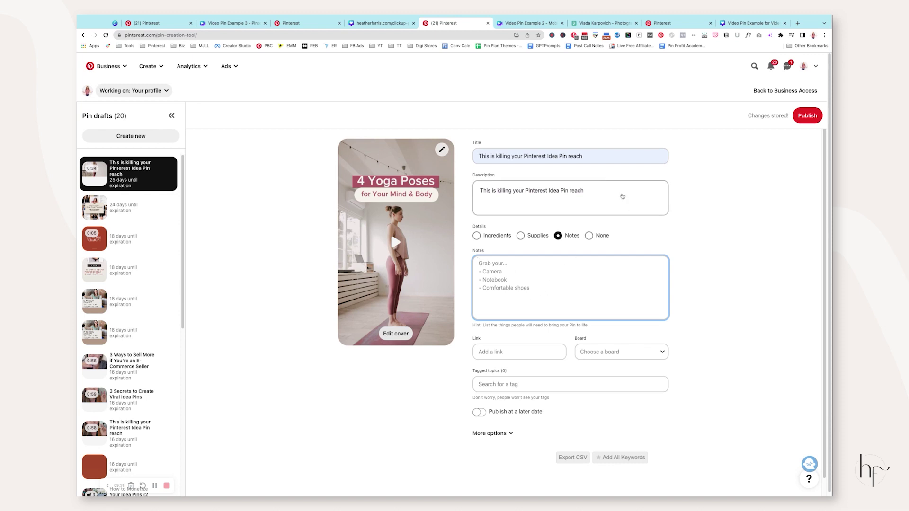
{"action": "triple_click", "coordinate": [509, 194]}
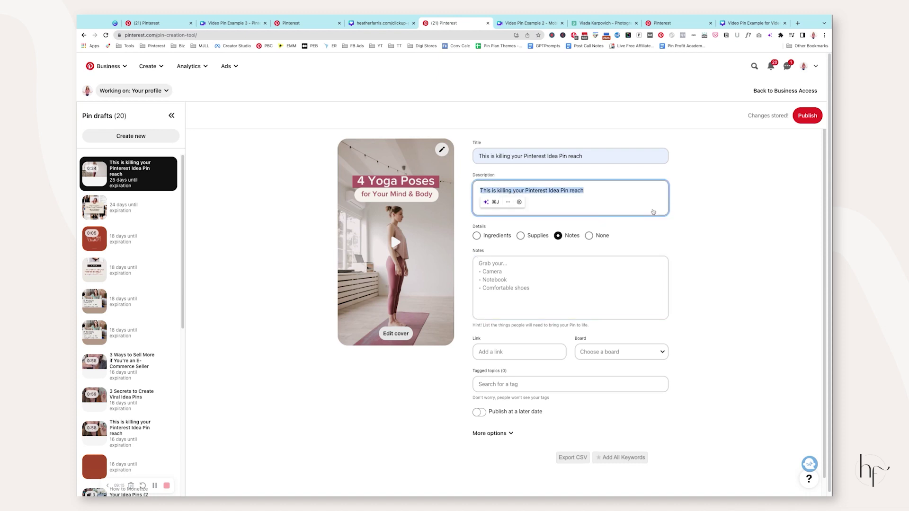
{"action": "left_click", "coordinate": [678, 230]}
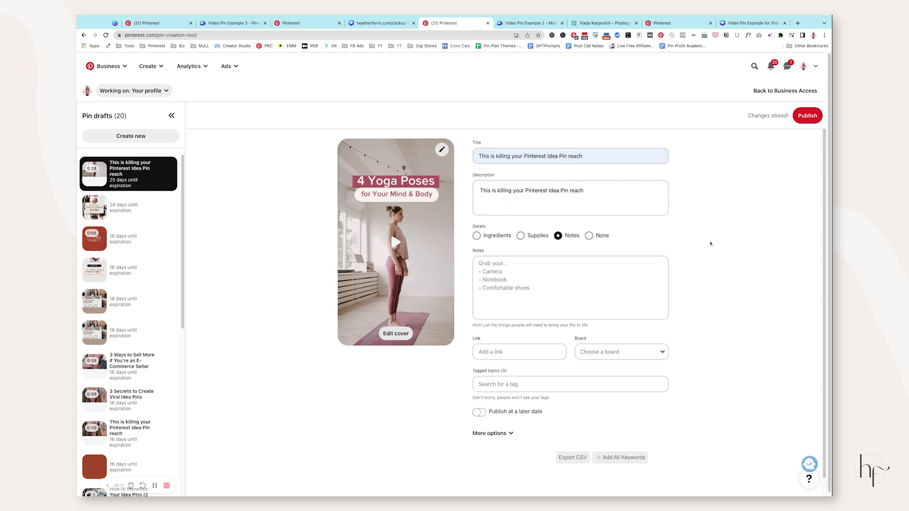
Visit the link and tagged topics fields, then open the crayon gift box pin
{"action": "scroll", "coordinate": [710, 245], "scroll_direction": "down", "scroll_amount": 1}
{"action": "left_click", "coordinate": [535, 334]}
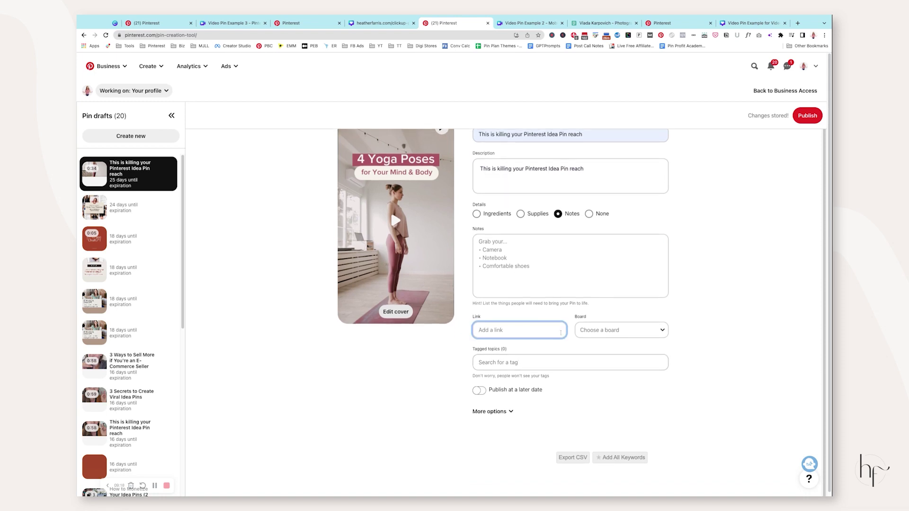
{"action": "left_click", "coordinate": [501, 363]}
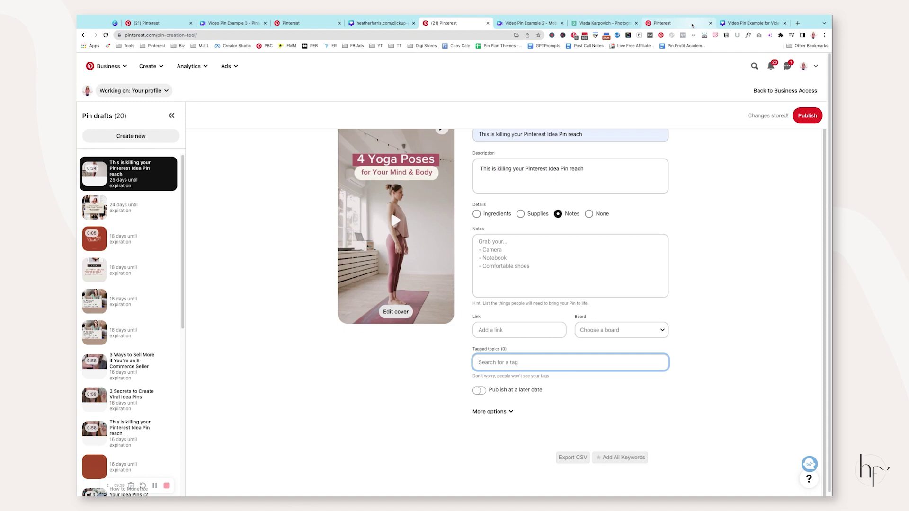
{"action": "left_click", "coordinate": [667, 23]}
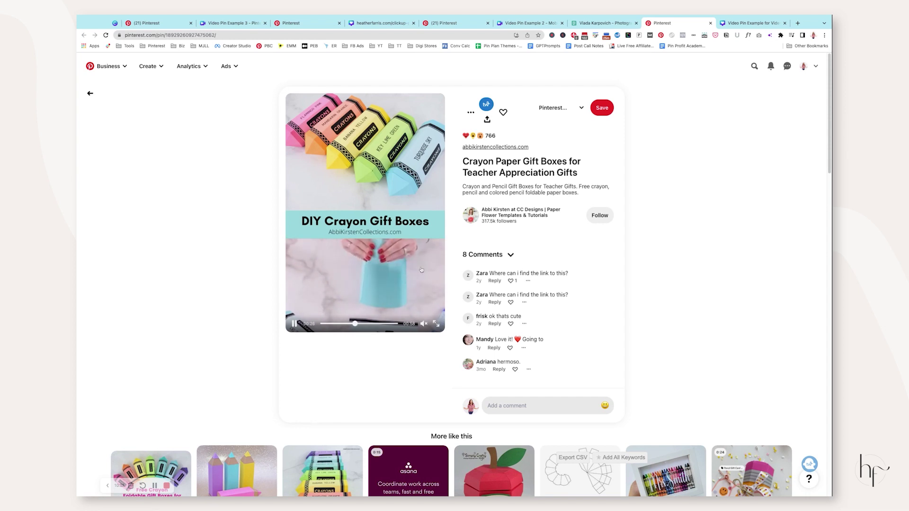
{"action": "left_click", "coordinate": [752, 22]}
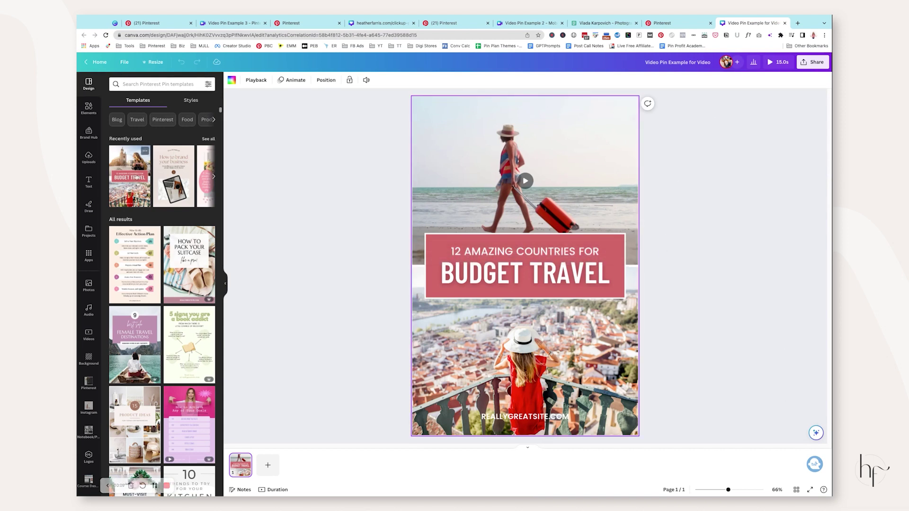
Hide the templates panel and browse the Elements stock video collection
{"action": "left_click", "coordinate": [334, 205]}
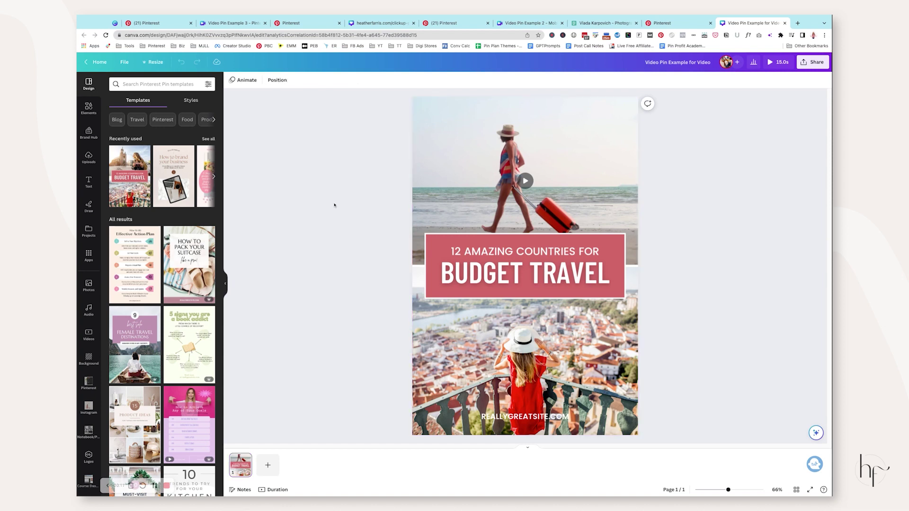
{"action": "left_click", "coordinate": [225, 283]}
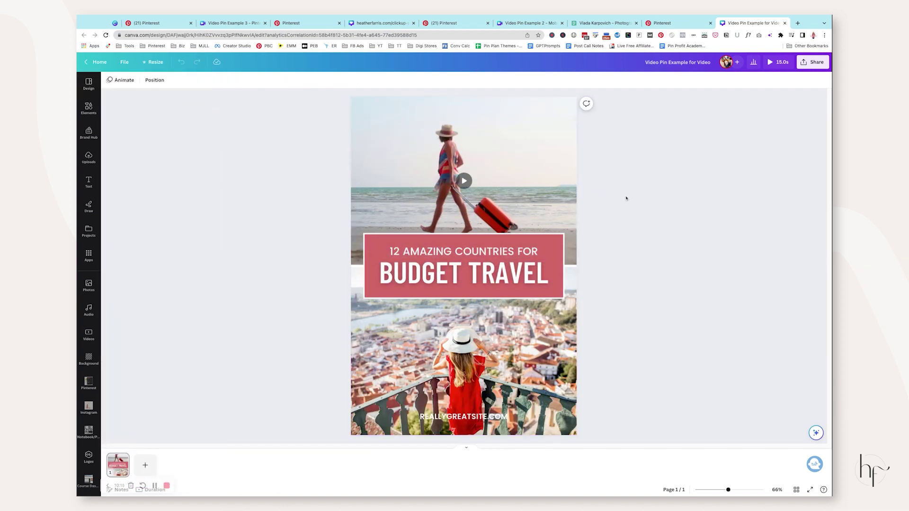
{"action": "left_click", "coordinate": [90, 108]}
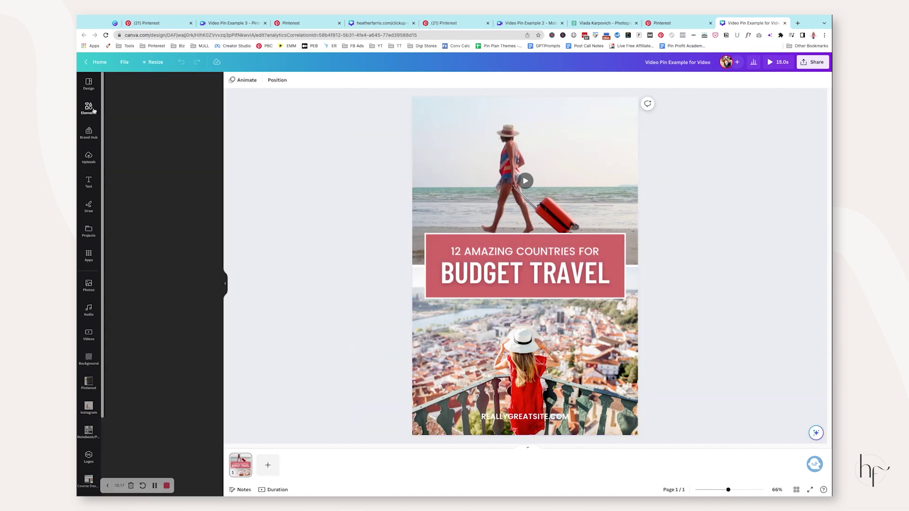
{"action": "left_click", "coordinate": [207, 346]}
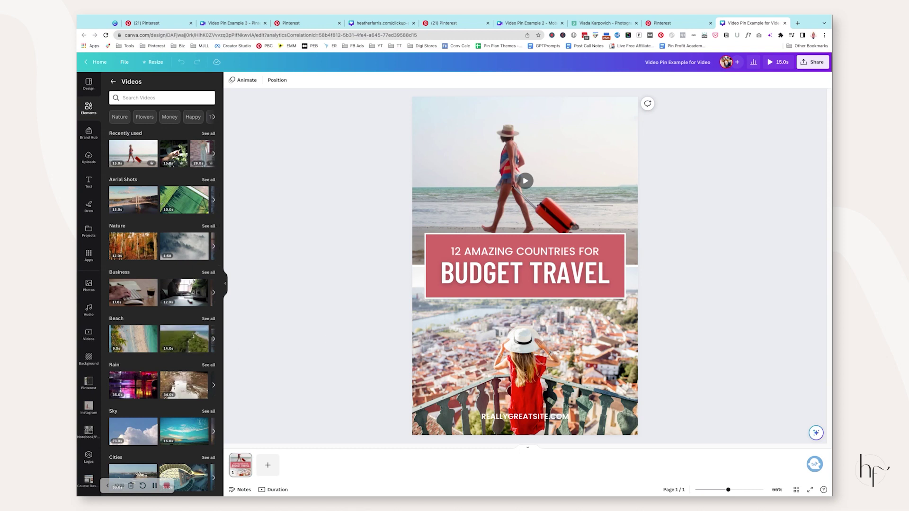
Check the balcony photo and beach video frames, then go to the Pexels pancake videos
{"action": "left_click", "coordinate": [526, 376]}
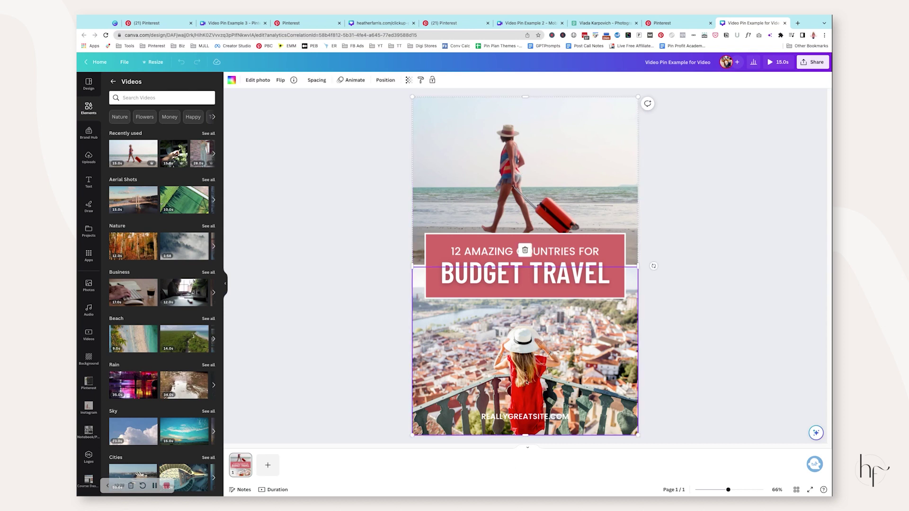
{"action": "left_click", "coordinate": [436, 213]}
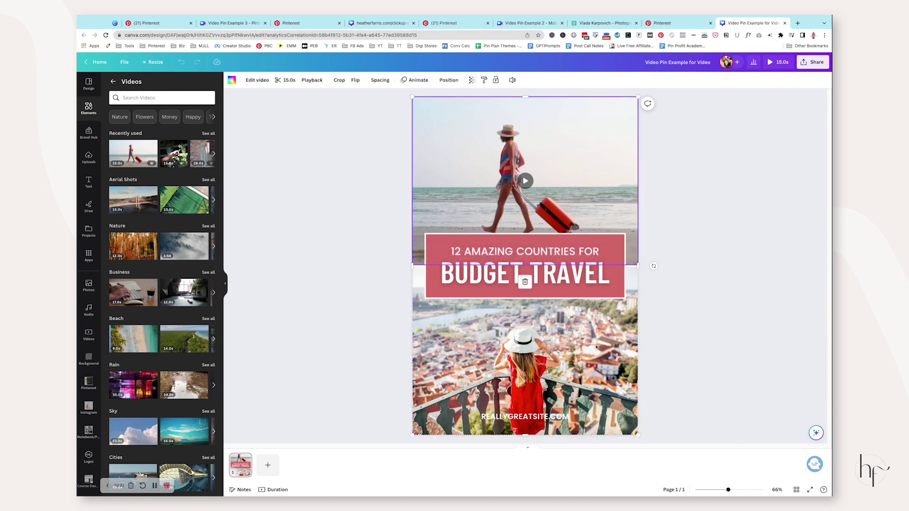
{"action": "left_click", "coordinate": [652, 316]}
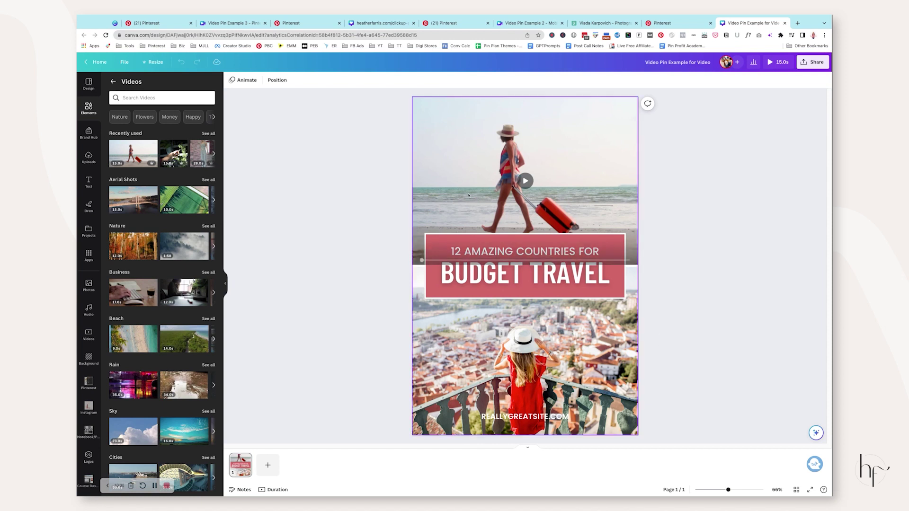
{"action": "left_click", "coordinate": [598, 23]}
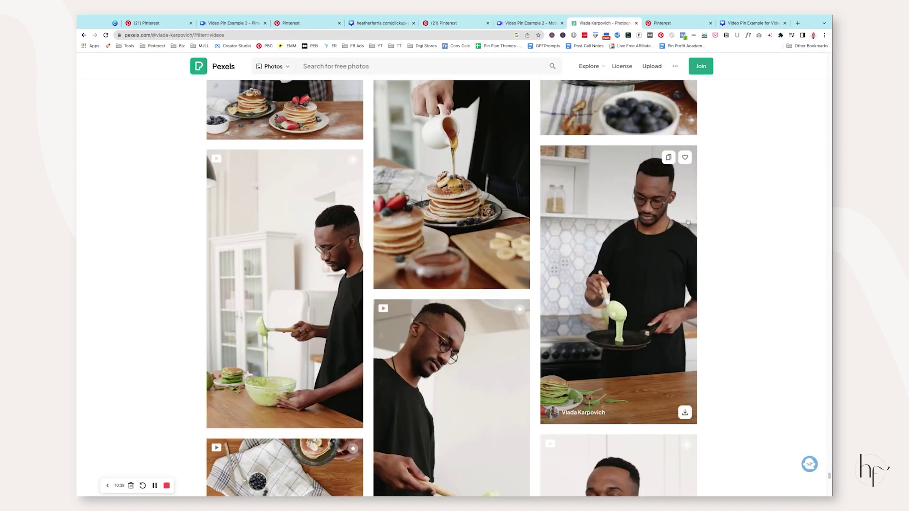
Download the pancake stack clip and a second pancake clip, dismissing both thank-you pop-ups
{"action": "scroll", "coordinate": [687, 223], "scroll_direction": "up", "scroll_amount": 5}
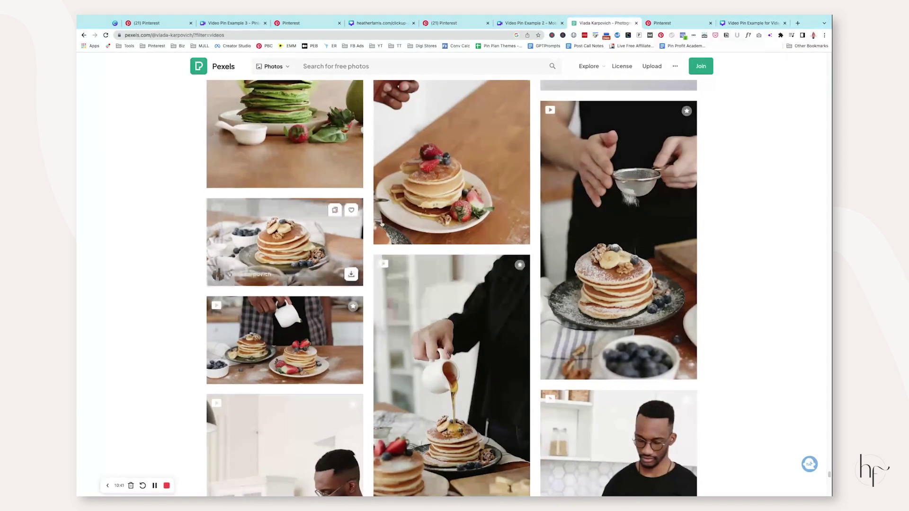
{"action": "left_click", "coordinate": [313, 238]}
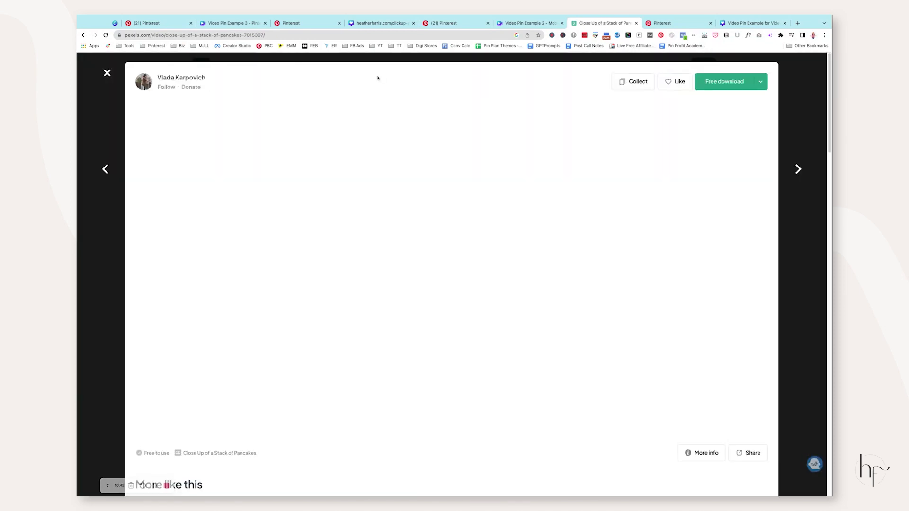
{"action": "left_click", "coordinate": [106, 73]}
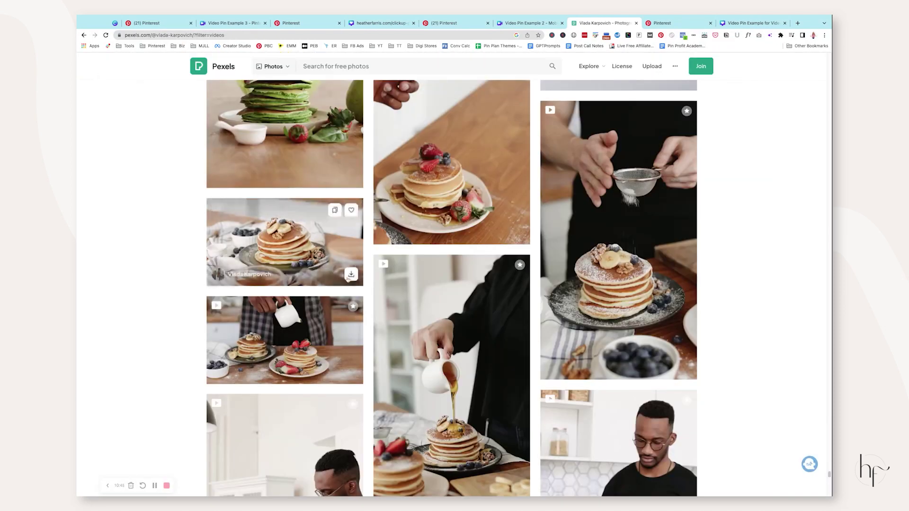
{"action": "left_click", "coordinate": [353, 276]}
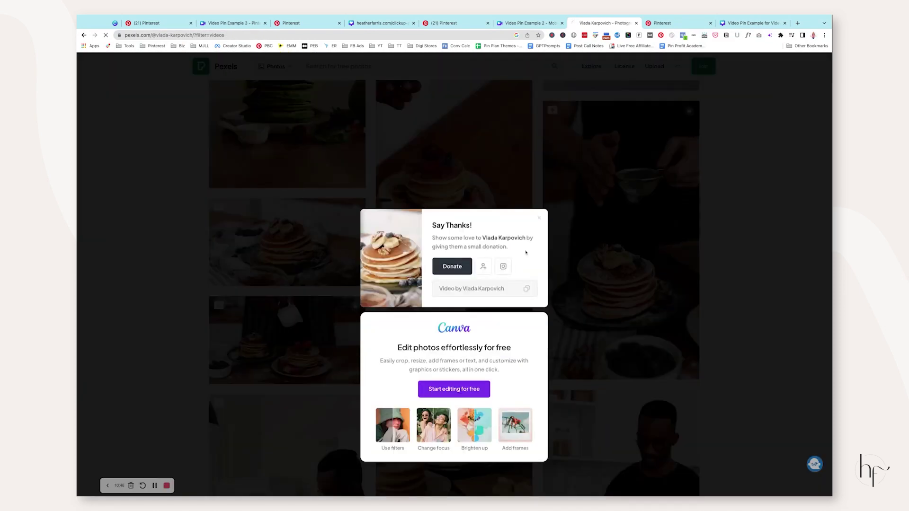
{"action": "left_click", "coordinate": [699, 229]}
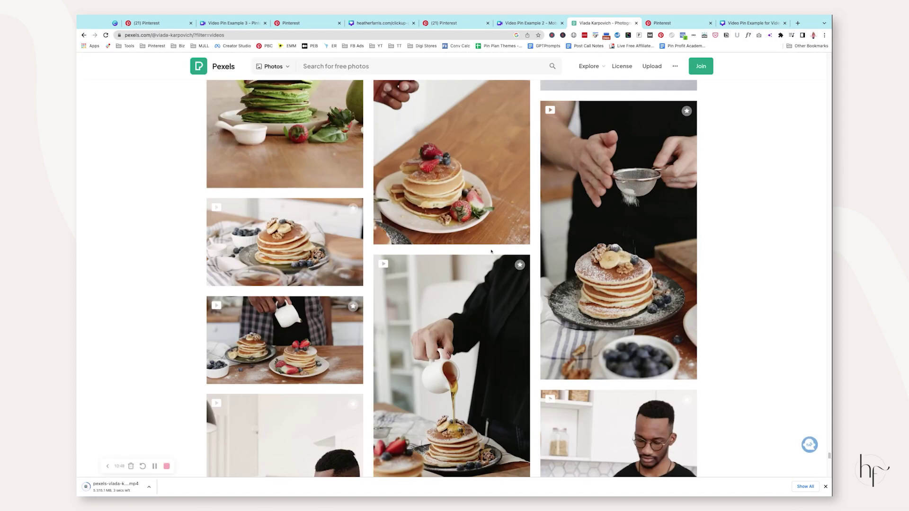
{"action": "scroll", "coordinate": [502, 246], "scroll_direction": "down", "scroll_amount": 5}
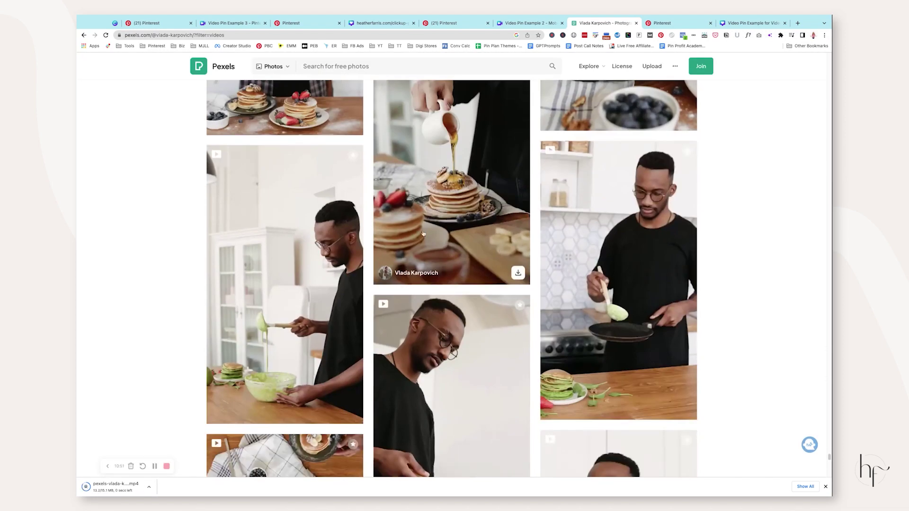
{"action": "scroll", "coordinate": [491, 251], "scroll_direction": "up", "scroll_amount": 10}
{"action": "scroll", "coordinate": [517, 313], "scroll_direction": "up", "scroll_amount": 4}
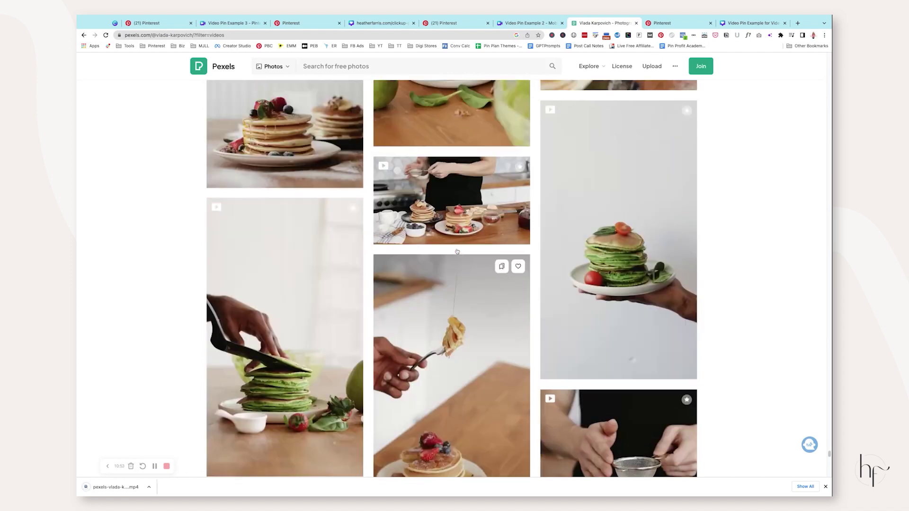
{"action": "left_click", "coordinate": [518, 314]}
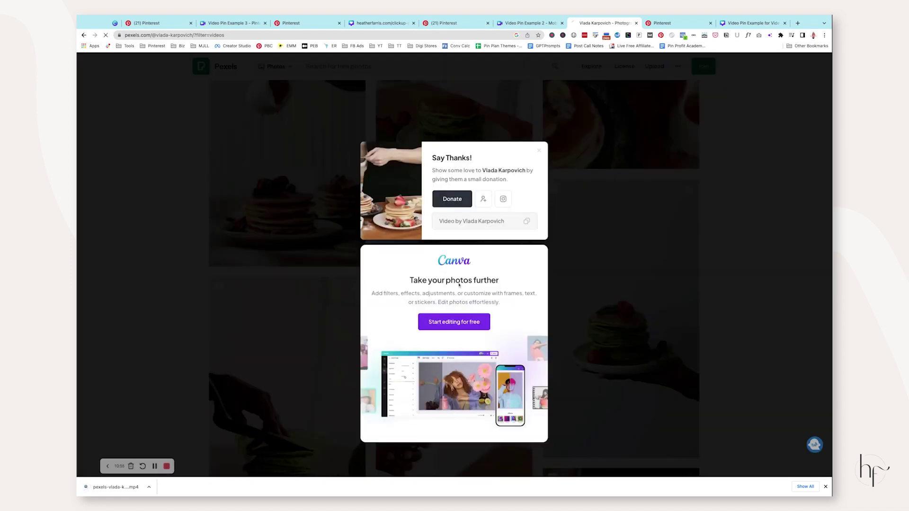
{"action": "left_click", "coordinate": [732, 177]}
{"action": "left_click", "coordinate": [753, 23]}
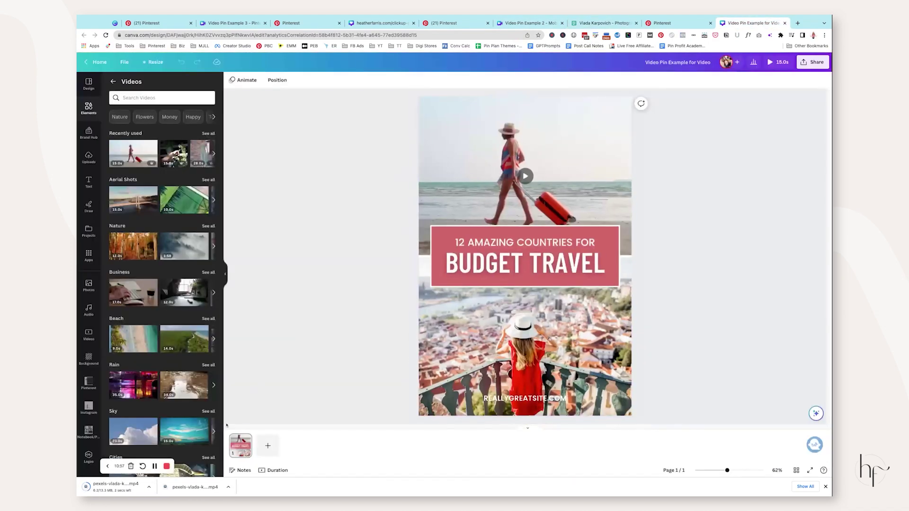
Drop the pancake stack video into the top frame and the kitchen pancake video into the bottom frame
{"action": "left_click_drag", "start_coordinate": [102, 488], "coordinate": [225, 436]}
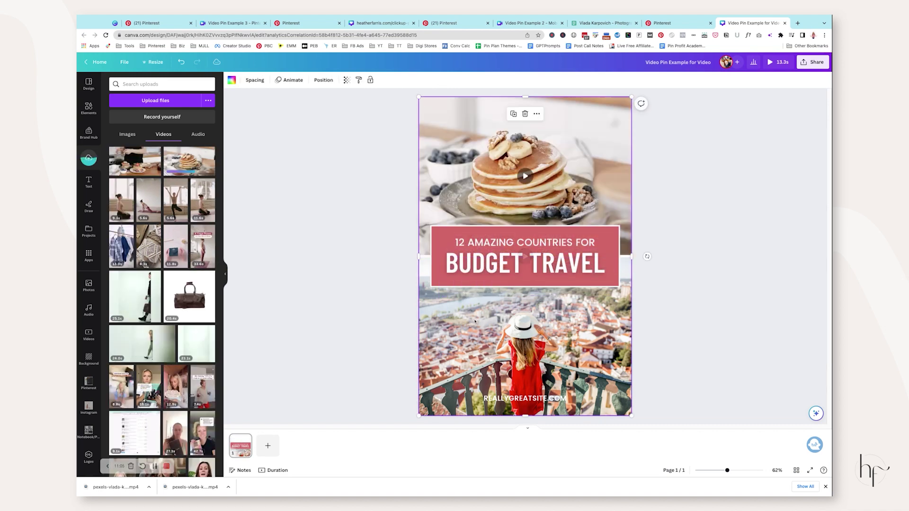
{"action": "left_click_drag", "start_coordinate": [583, 267], "coordinate": [583, 327]}
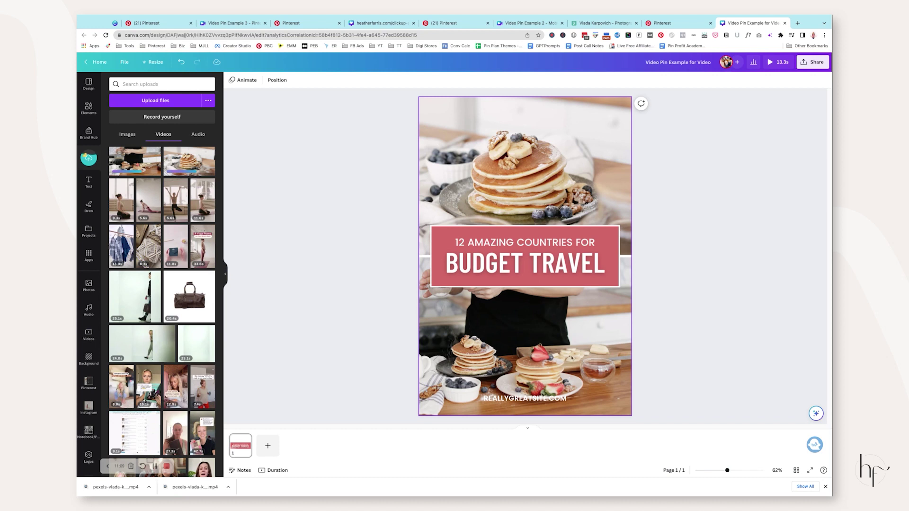
{"action": "left_click", "coordinate": [599, 327]}
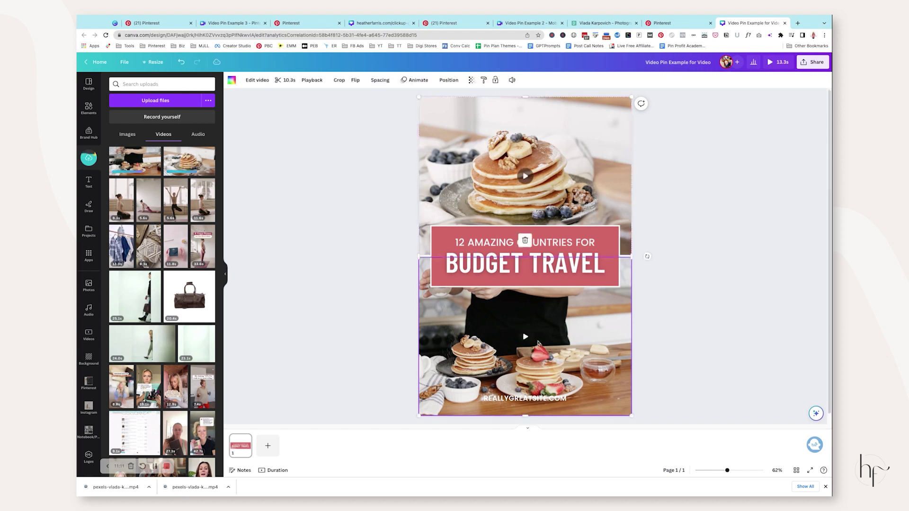
{"action": "left_click", "coordinate": [552, 346]}
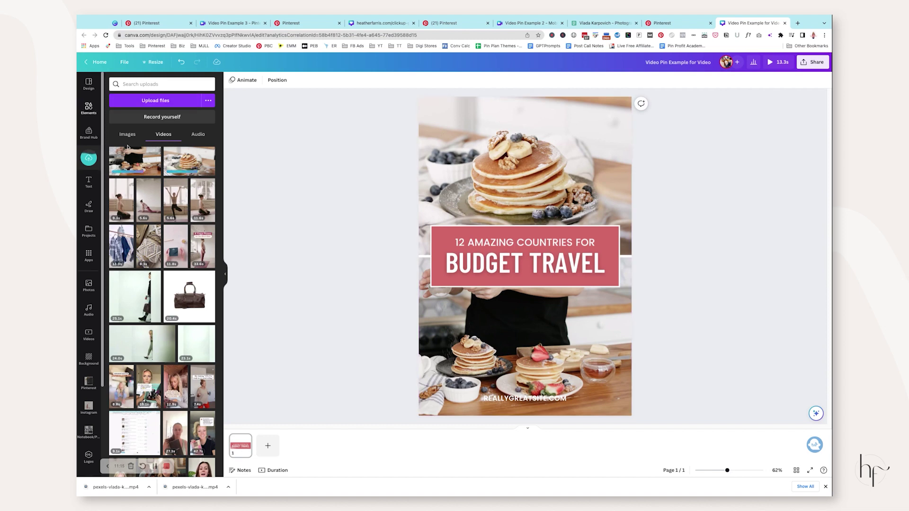
Add a blank page 2 with a two-row grid from Elements, then return to page 1
{"action": "left_click", "coordinate": [267, 445]}
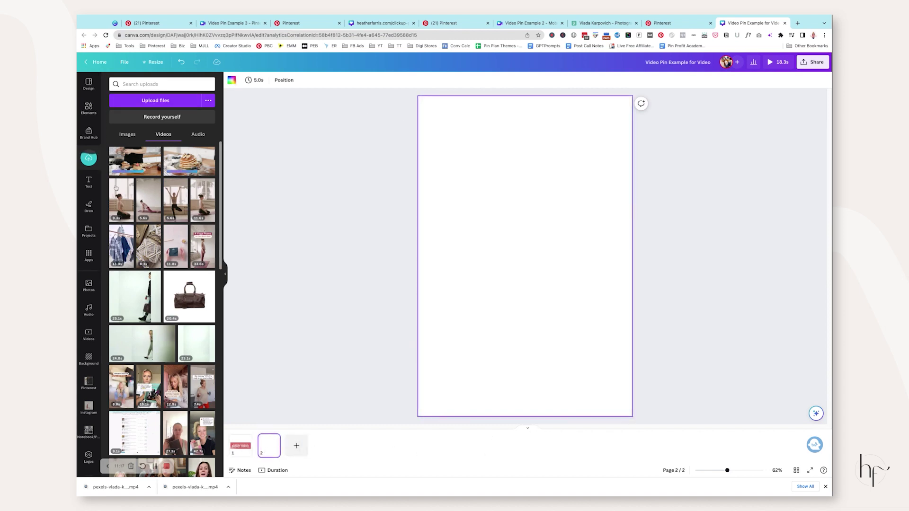
{"action": "left_click", "coordinate": [88, 108]}
{"action": "scroll", "coordinate": [142, 144], "scroll_direction": "down", "scroll_amount": 5}
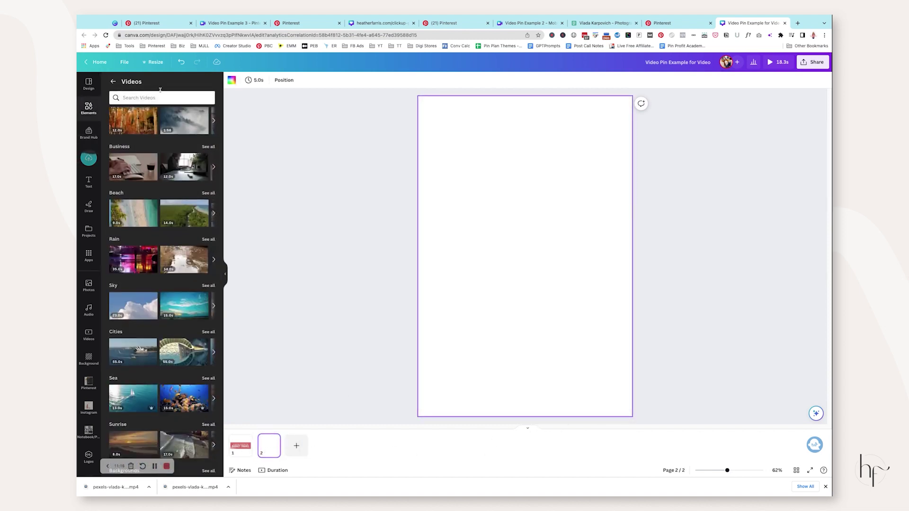
{"action": "left_click", "coordinate": [113, 81]}
{"action": "scroll", "coordinate": [151, 269], "scroll_direction": "down", "scroll_amount": 10}
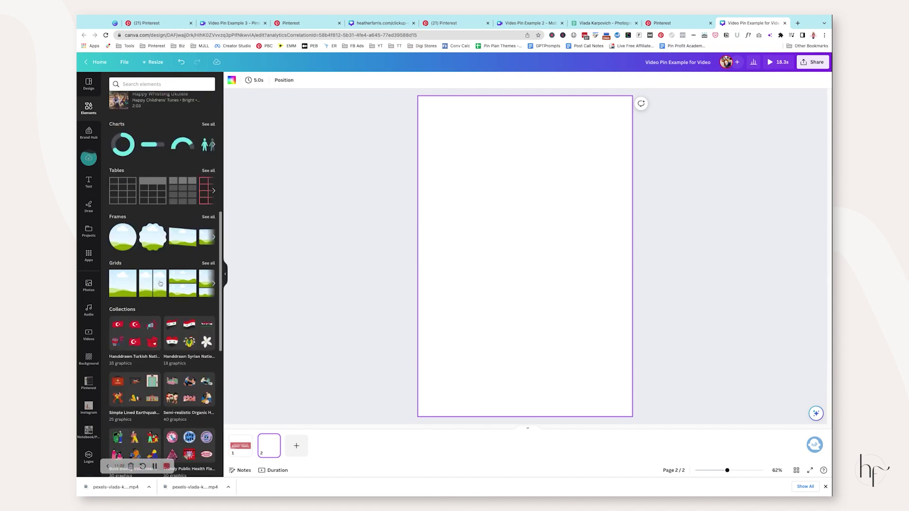
{"action": "left_click", "coordinate": [183, 284]}
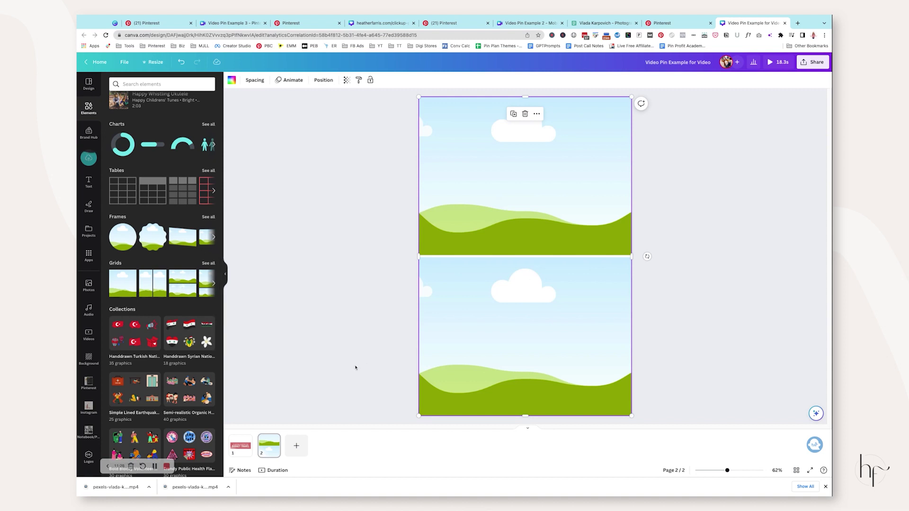
{"action": "left_click", "coordinate": [246, 452]}
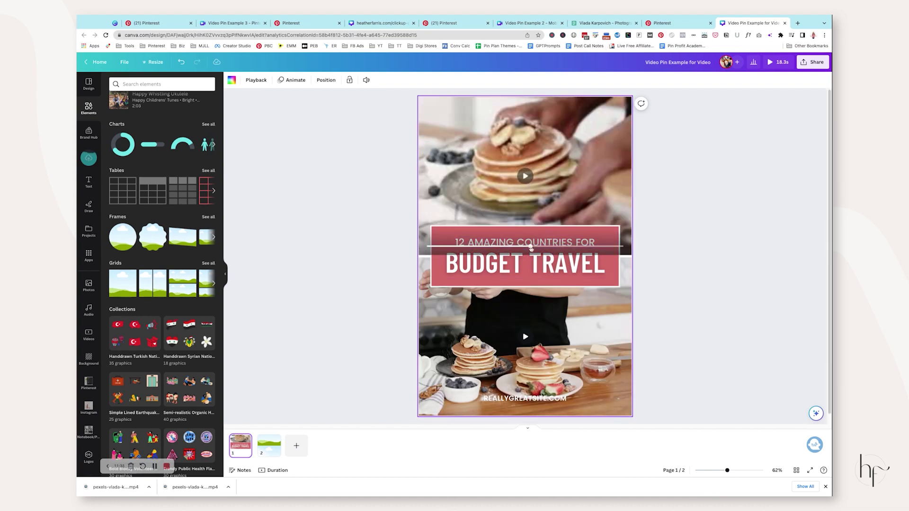
{"action": "left_click", "coordinate": [523, 263]}
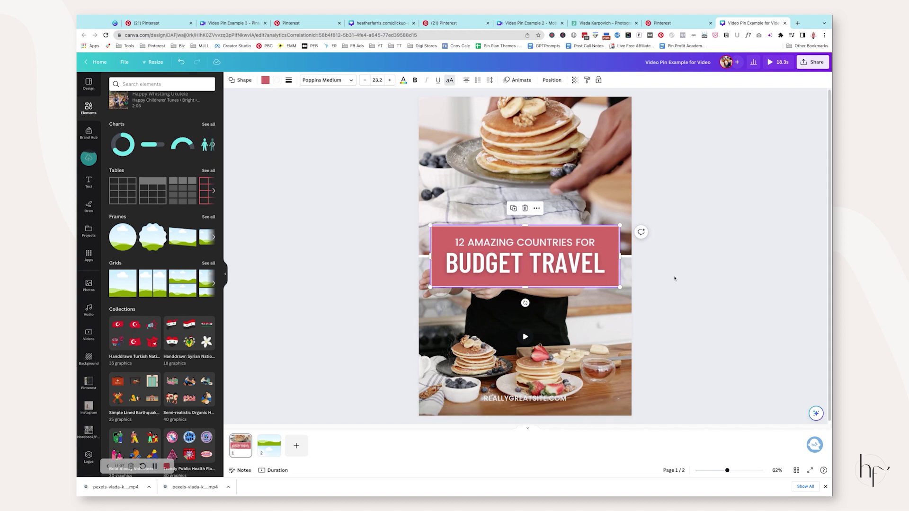
{"action": "left_click_drag", "start_coordinate": [671, 280], "coordinate": [483, 233]}
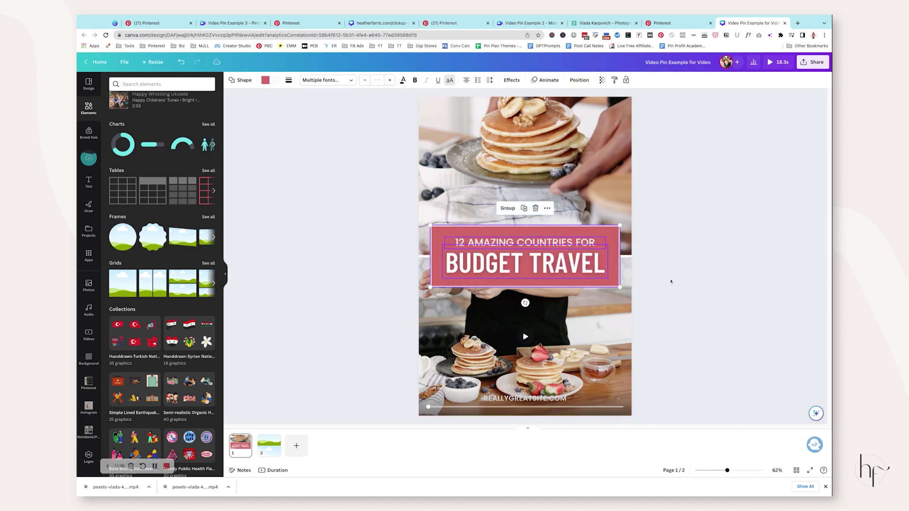
{"action": "left_click", "coordinate": [743, 205]}
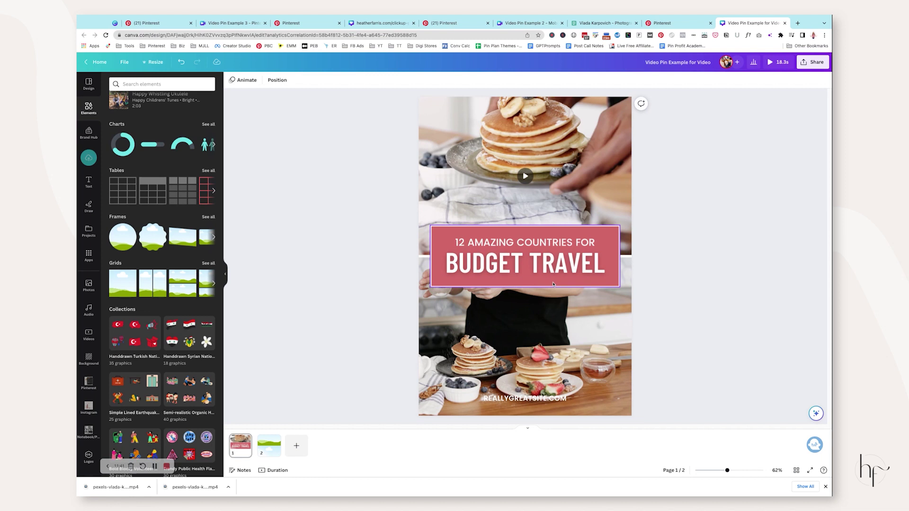
{"action": "left_click", "coordinate": [556, 244]}
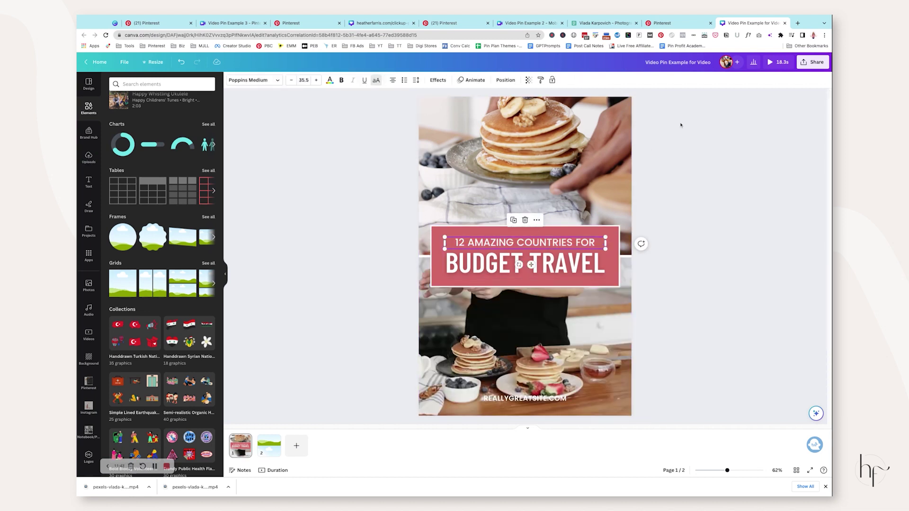
{"action": "left_click", "coordinate": [505, 80]}
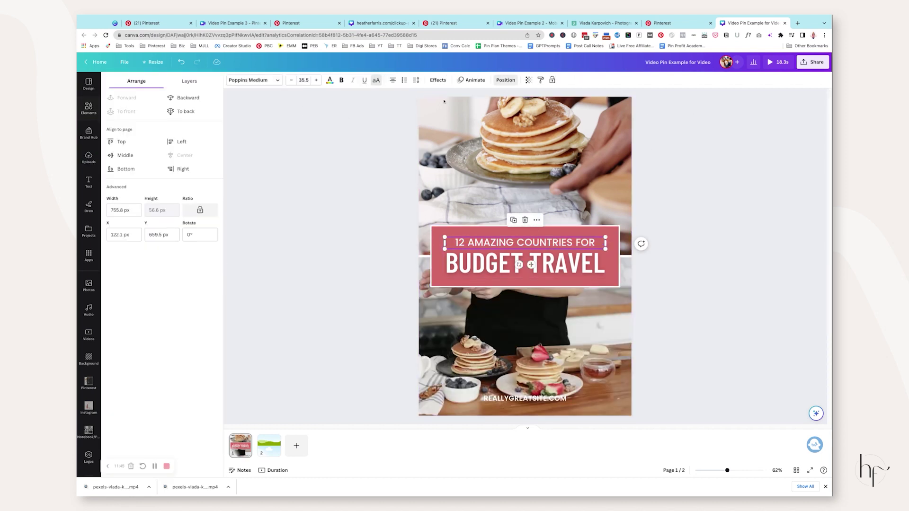
{"action": "left_click", "coordinate": [189, 81]}
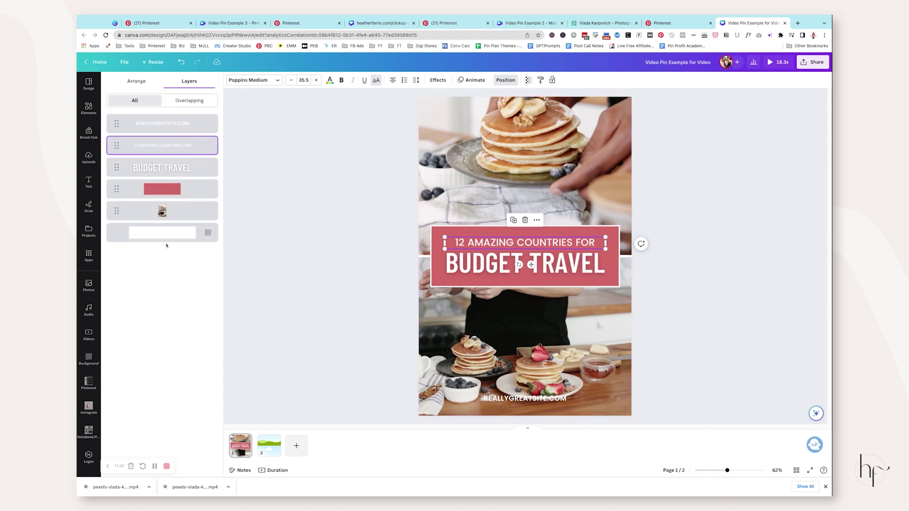
{"action": "left_click", "coordinate": [370, 245]}
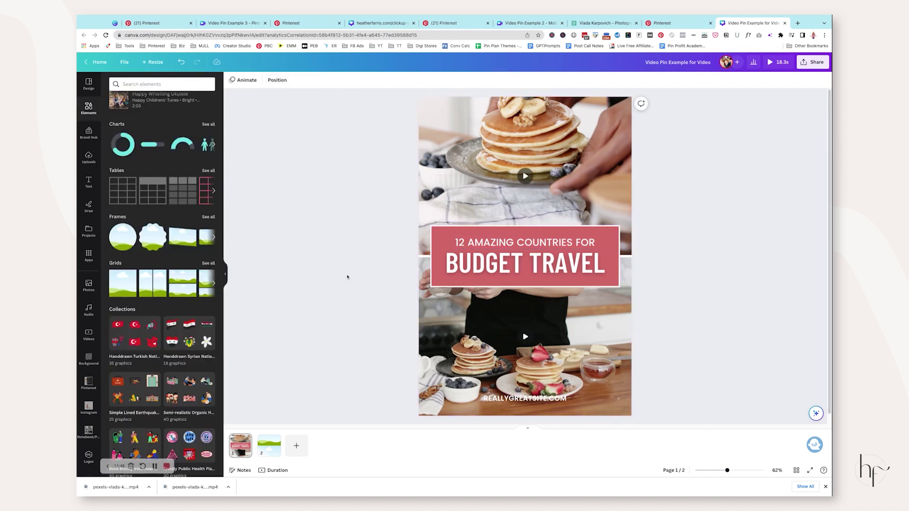
{"action": "key", "text": "Tab"}
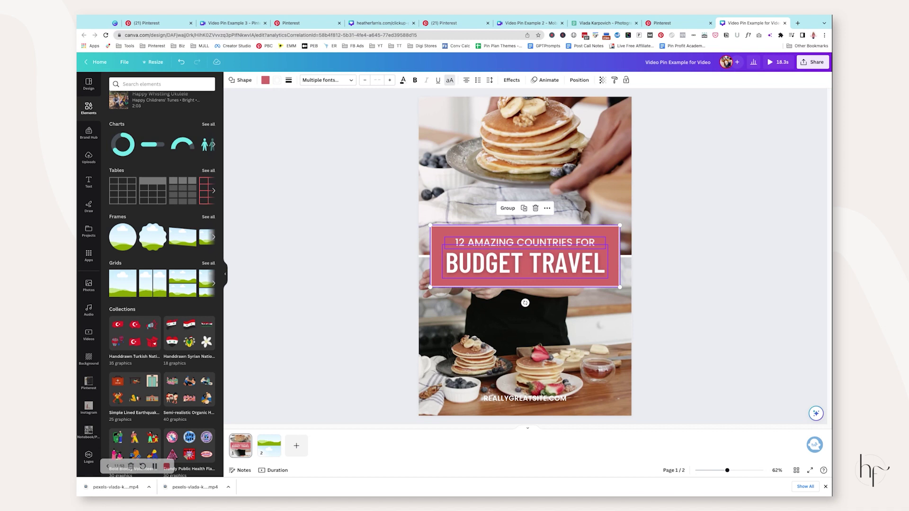
{"action": "left_click", "coordinate": [657, 247]}
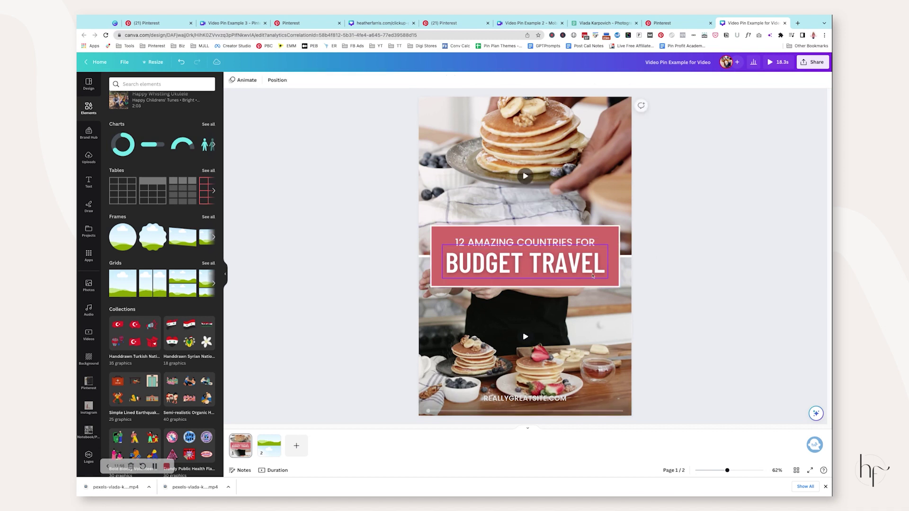
{"action": "left_click", "coordinate": [602, 264]}
{"action": "left_click", "coordinate": [602, 265]}
{"action": "type", "text": ". /"}
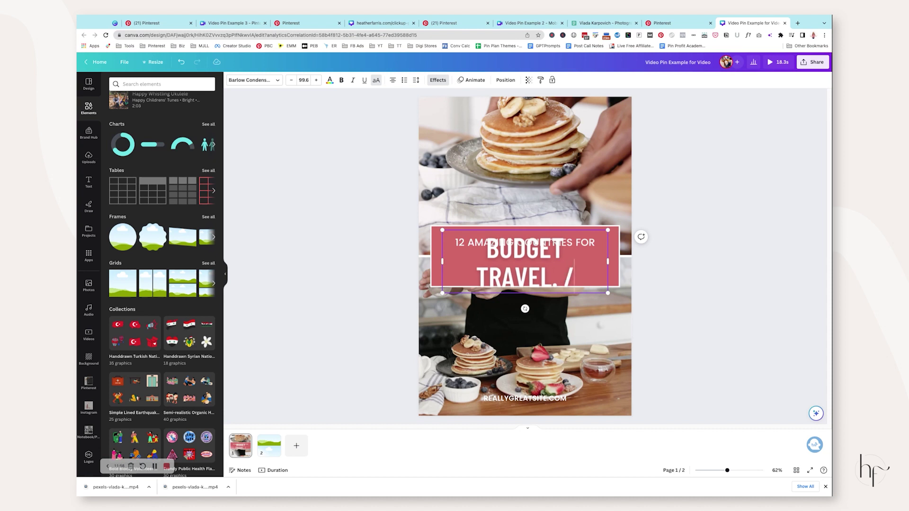
{"action": "key", "text": "BackSpace"}
{"action": "key", "text": "BackSpace"}
{"action": "key", "text": "BackSpace"}
{"action": "type", "text": "]/"}
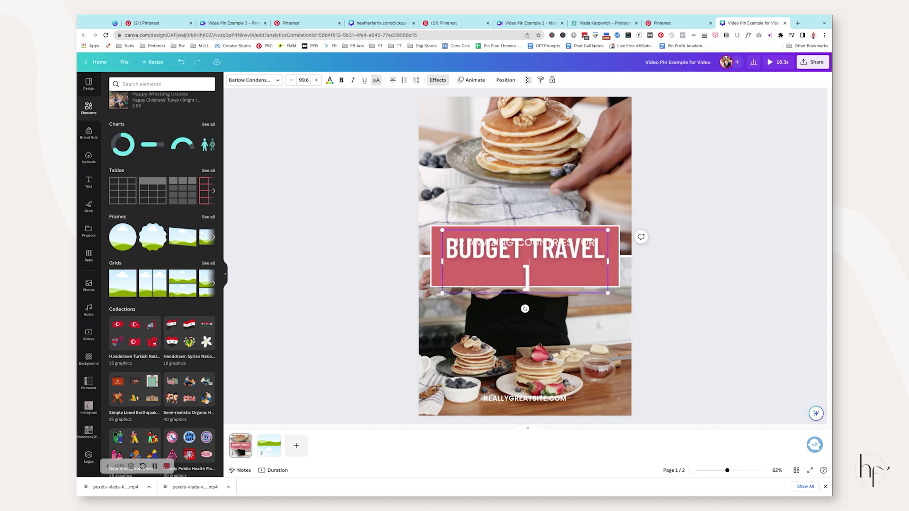
{"action": "key", "text": "BackSpace"}
{"action": "key", "text": "BackSpace"}
{"action": "key", "text": "BackSpace"}
{"action": "key", "text": "BackSpace"}
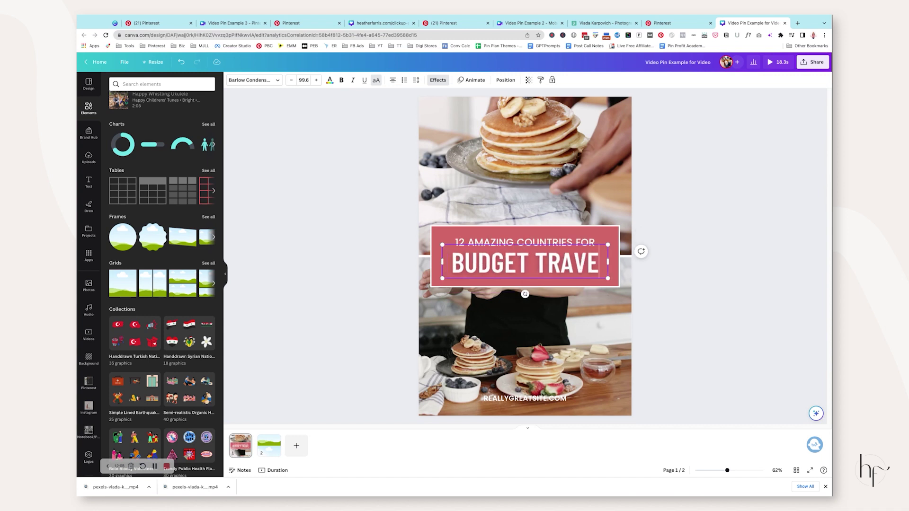
{"action": "type", "text": "L"}
{"action": "left_click", "coordinate": [702, 254]}
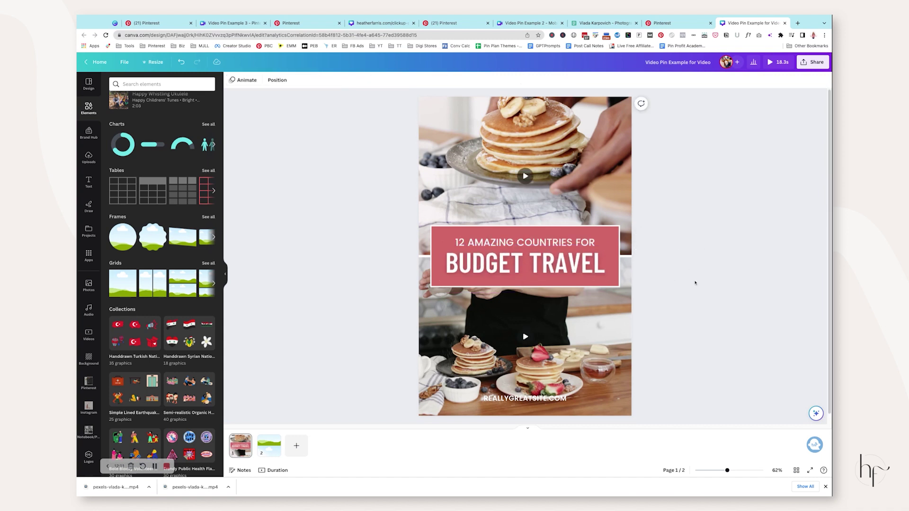